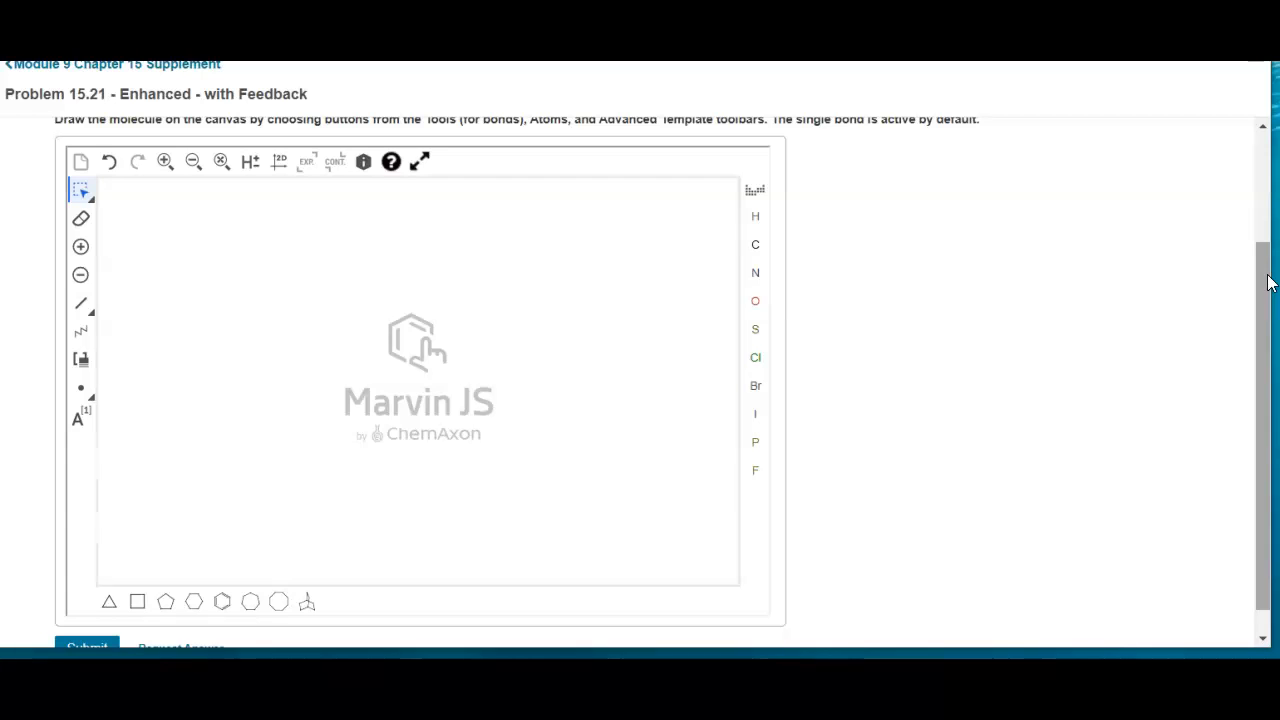
click(1055, 320)
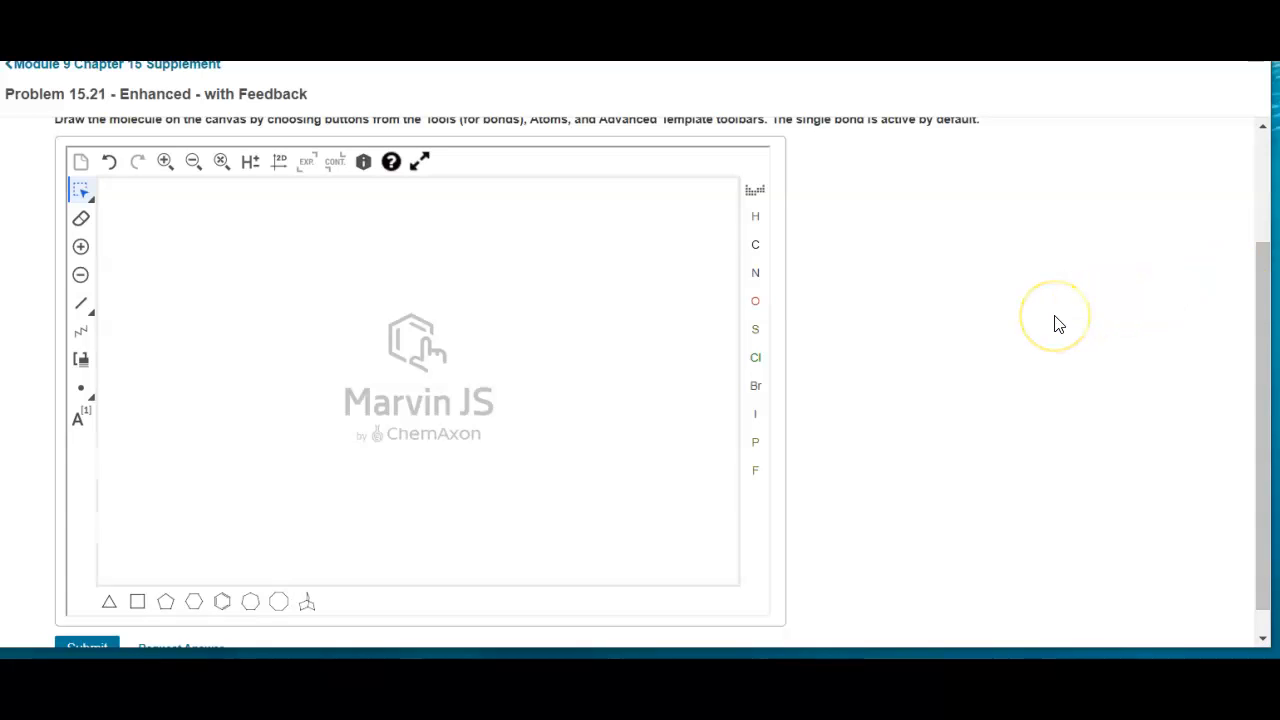
click(975, 335)
mouse_move(1260, 391)
mouse_down()
mouse_move(1260, 306)
mouse_move(1263, 338)
mouse_move(1265, 316)
mouse_up()
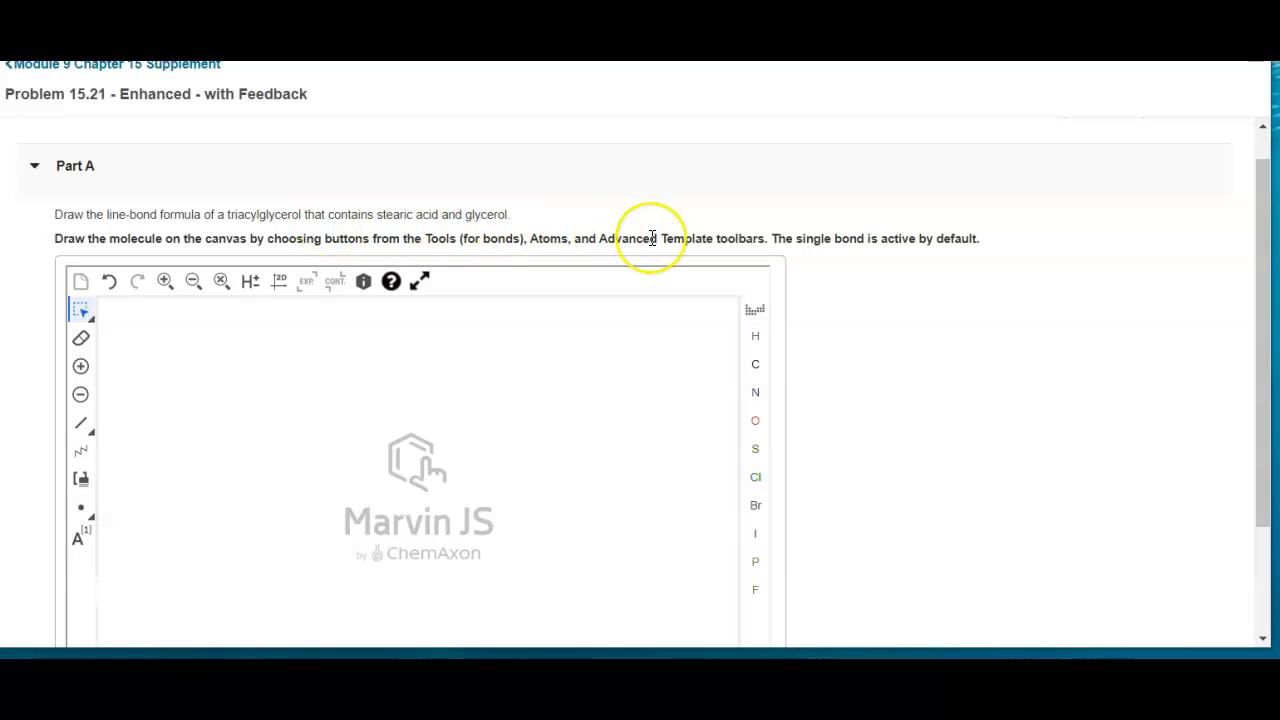
drag(1266, 240, 1270, 300)
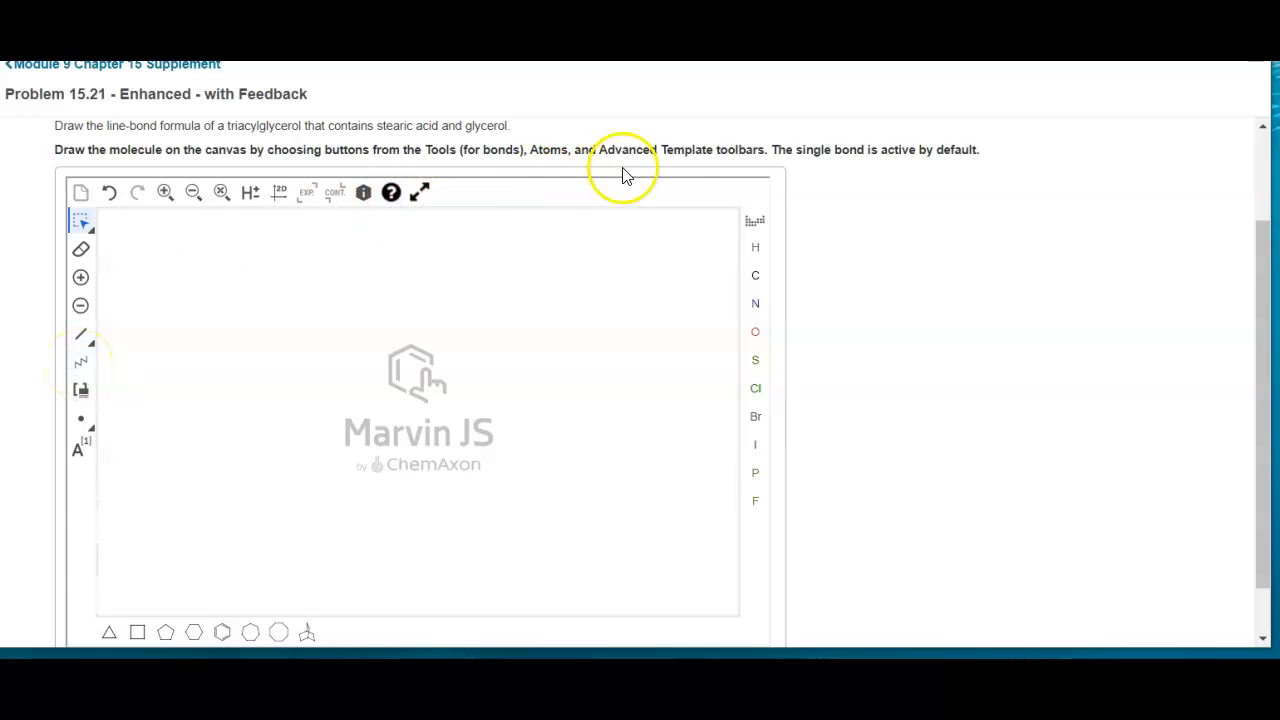
drag(729, 252, 564, 243)
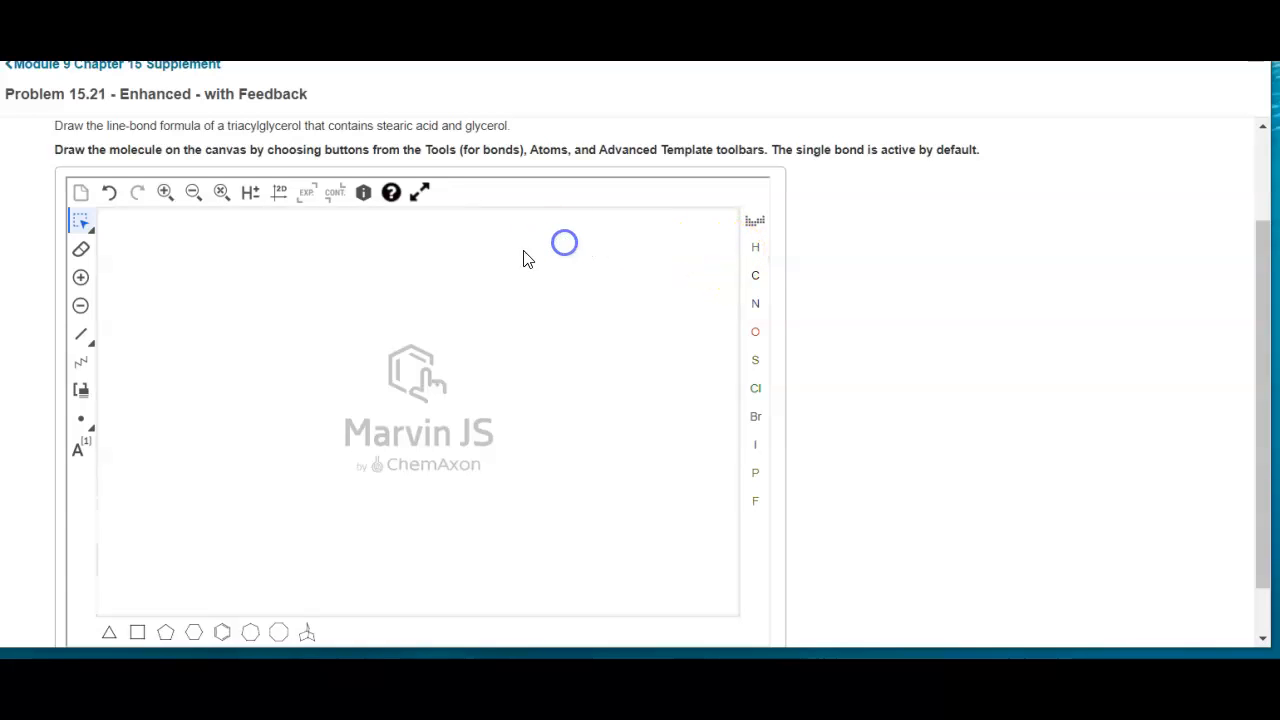
Draw three horizontal 18-carbon zigzag chains, one below another, across the width of the canvas
click(83, 368)
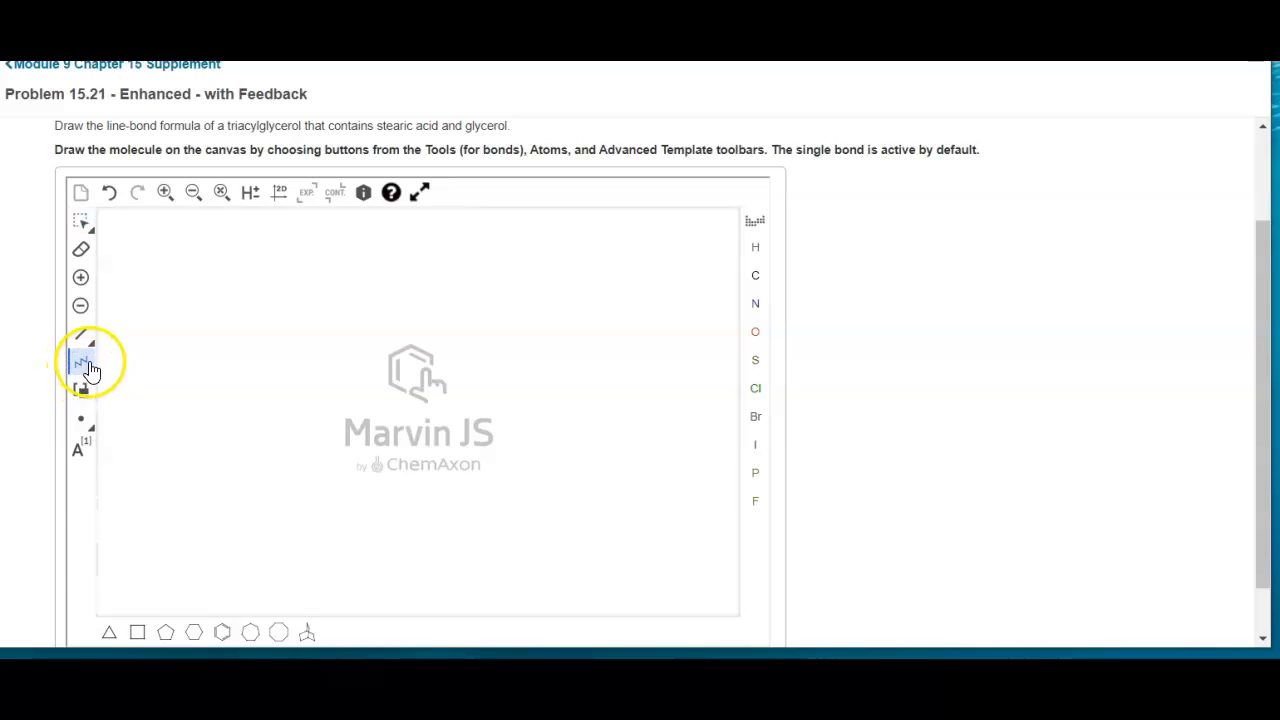
drag(728, 262, 213, 281)
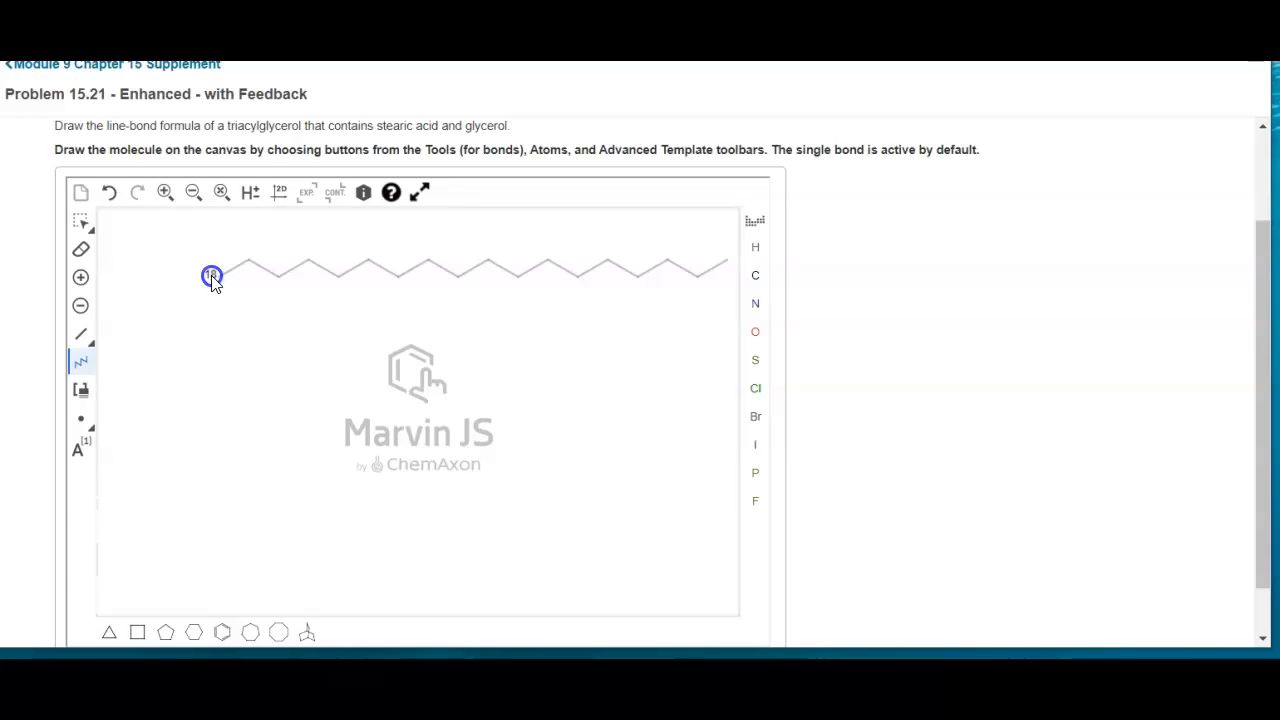
drag(212, 281, 212, 281)
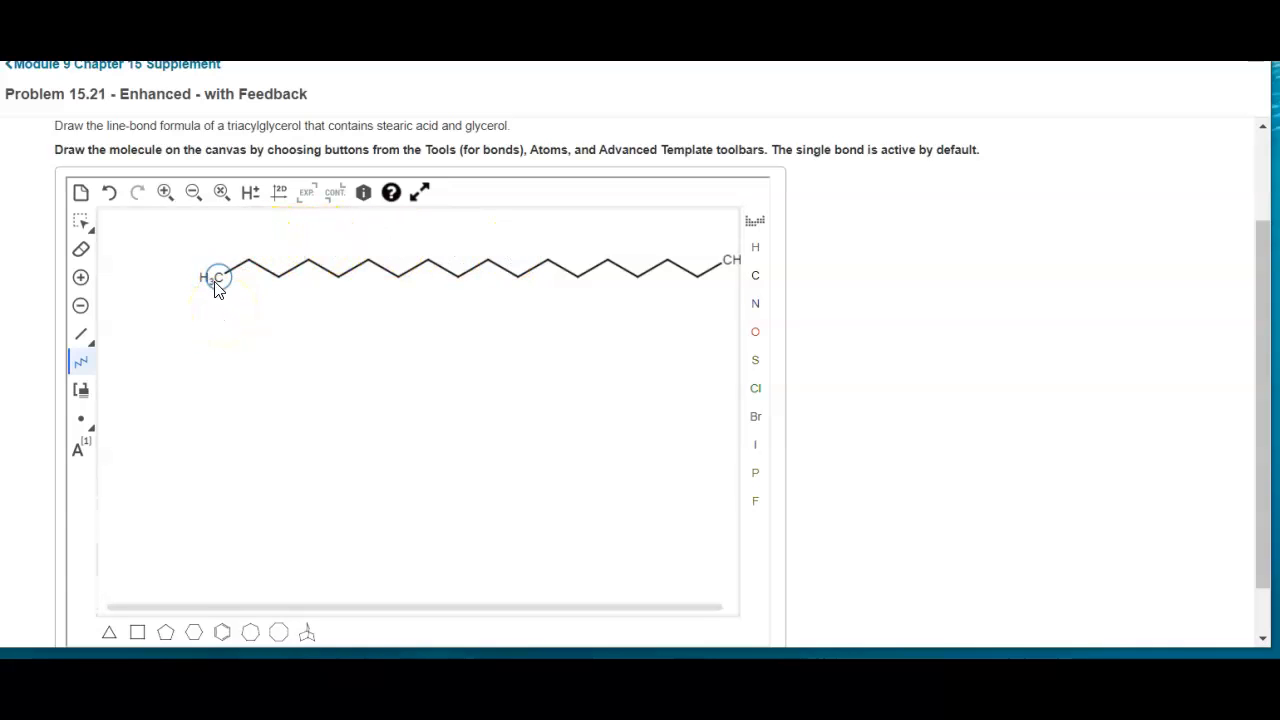
click(82, 368)
drag(731, 334, 212, 338)
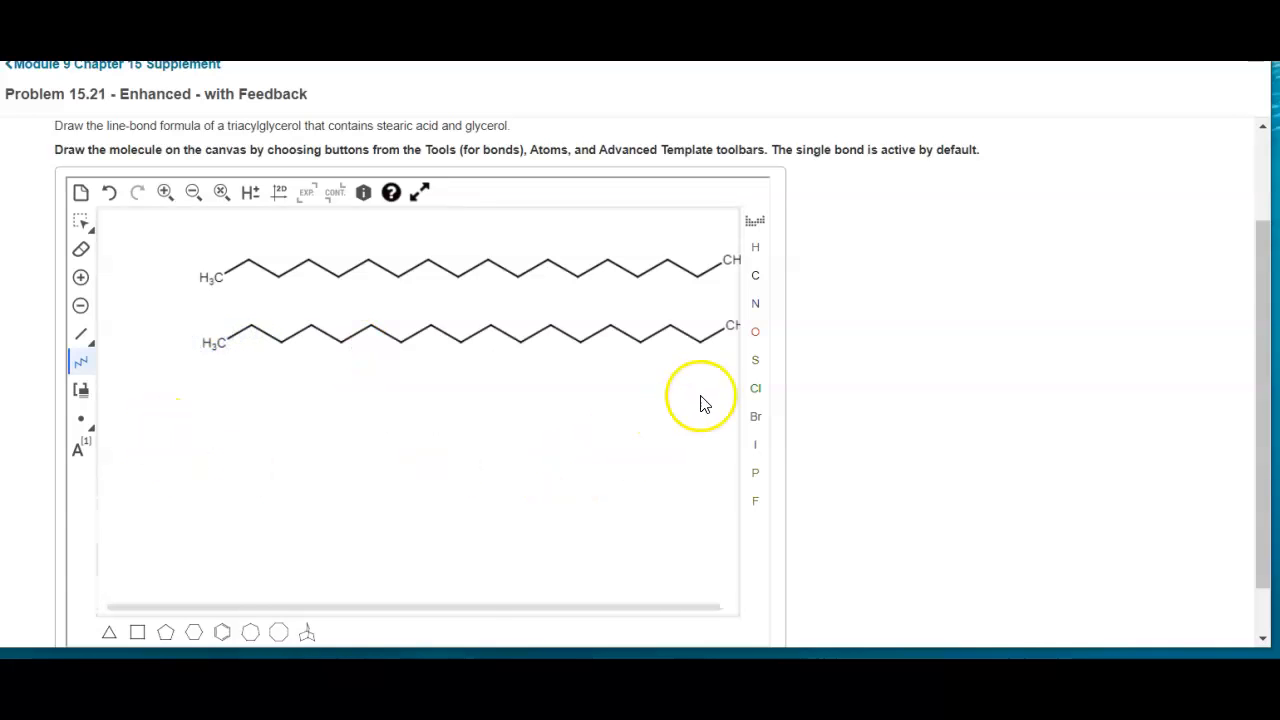
drag(734, 386, 213, 413)
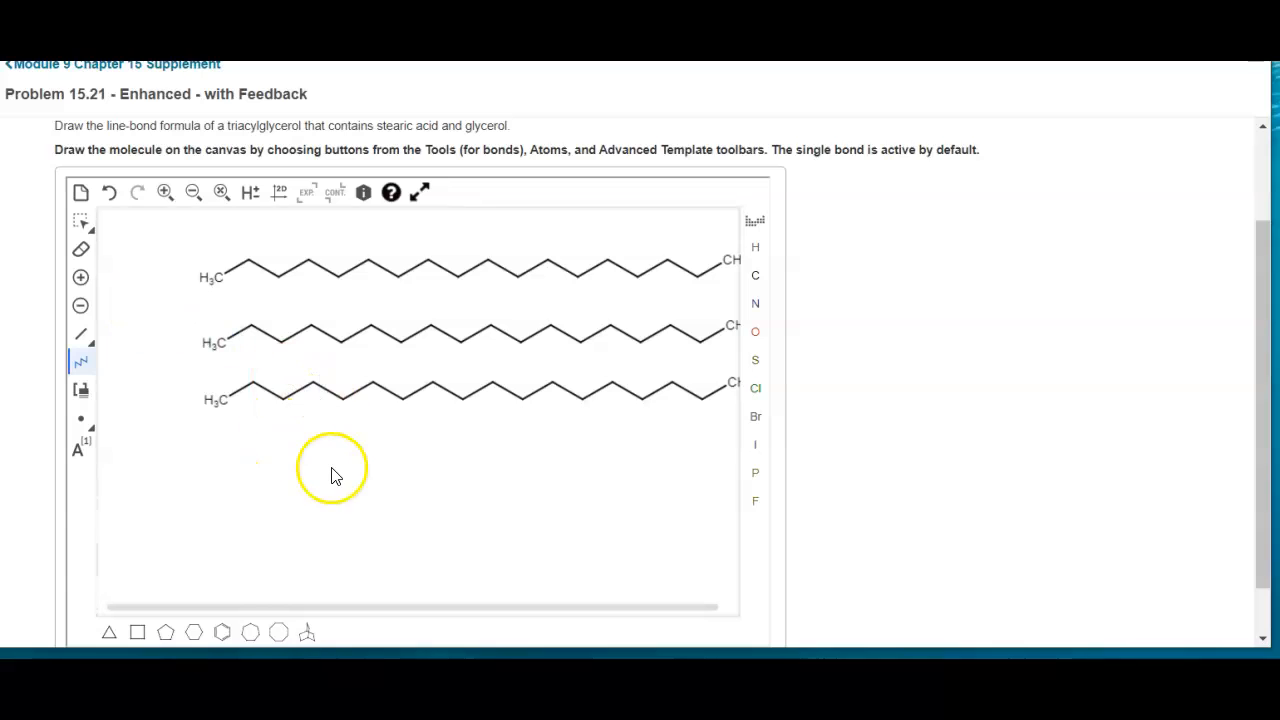
Attach a single-bonded oxygen to the left end carbon of each of the three chains, pointing horizontally outward
click(757, 343)
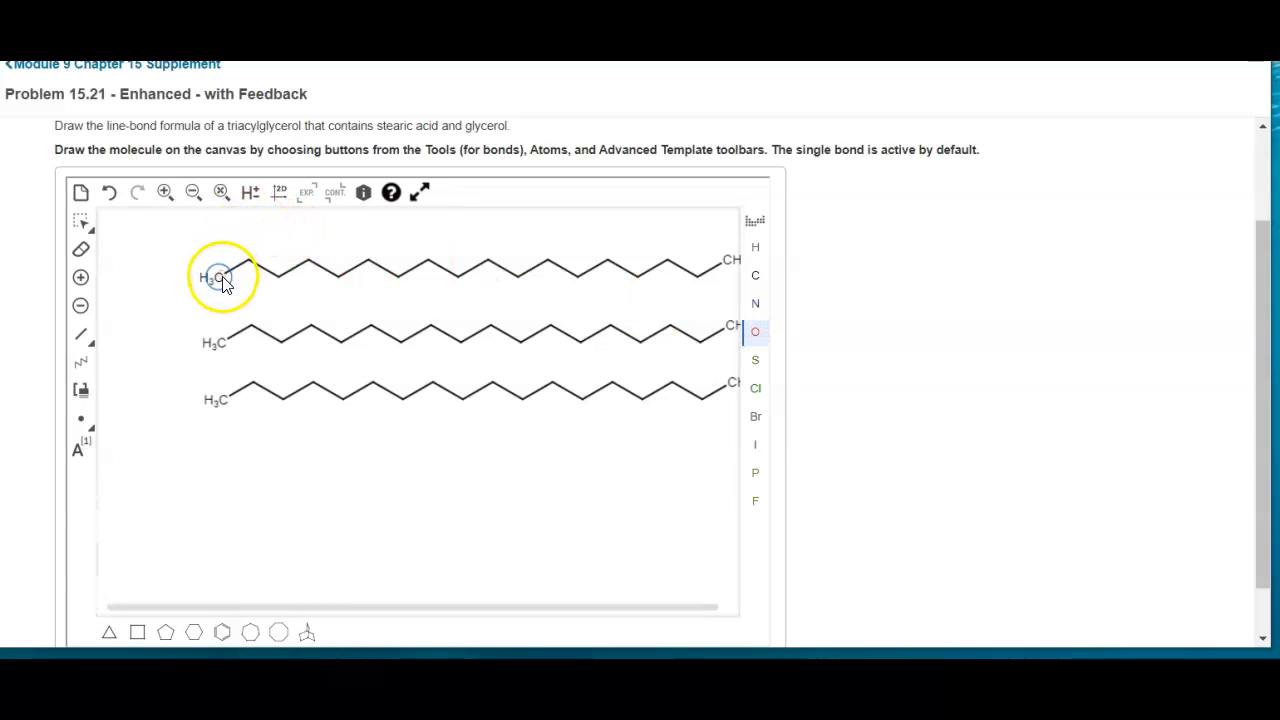
click(84, 338)
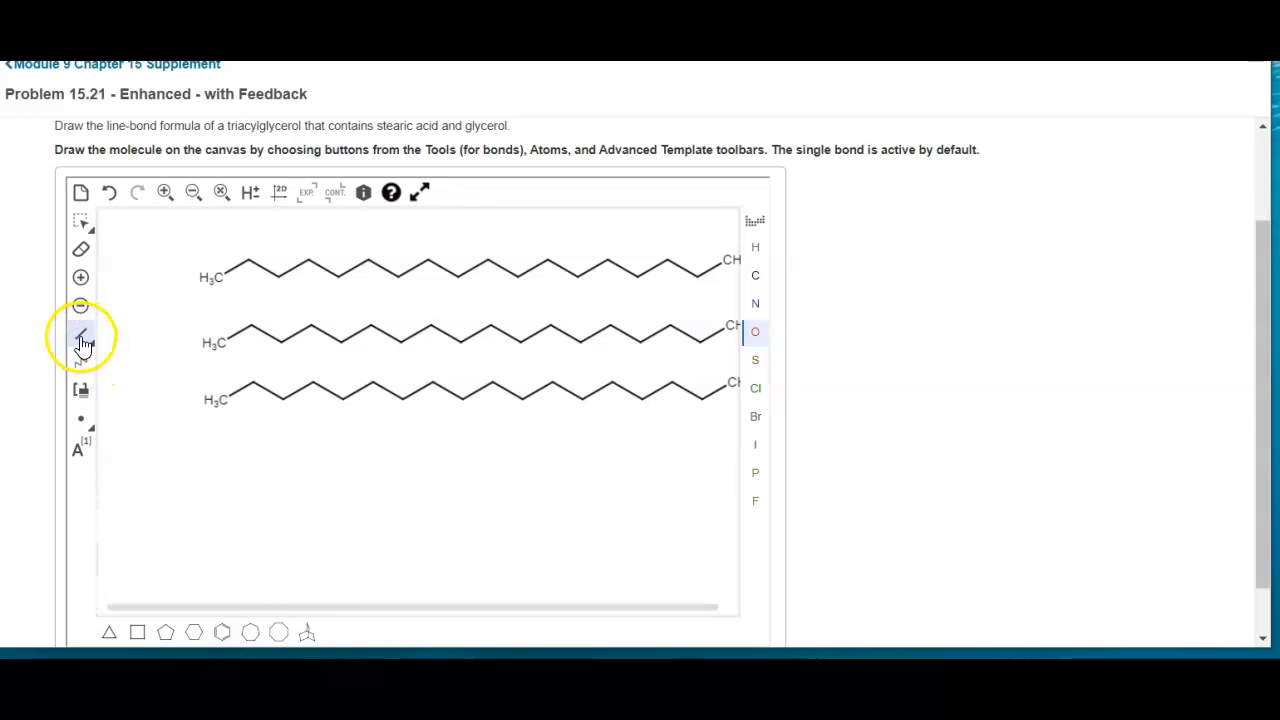
click(222, 282)
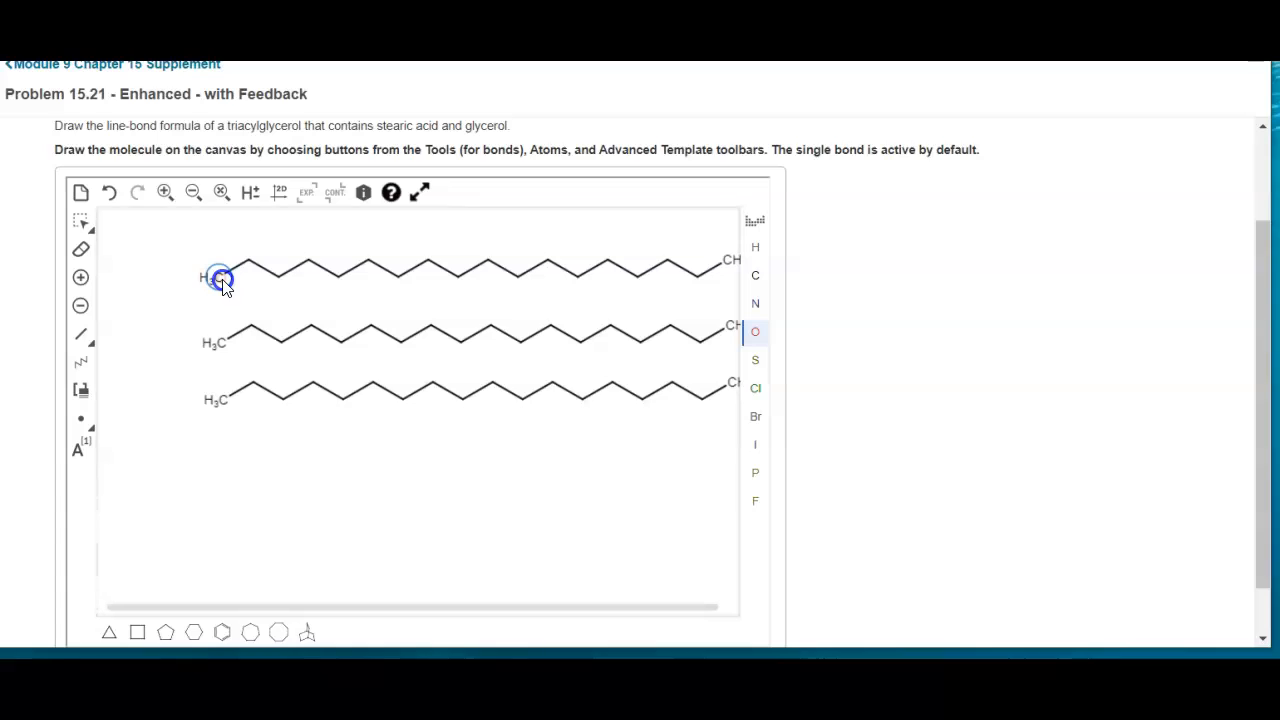
click(166, 285)
click(157, 346)
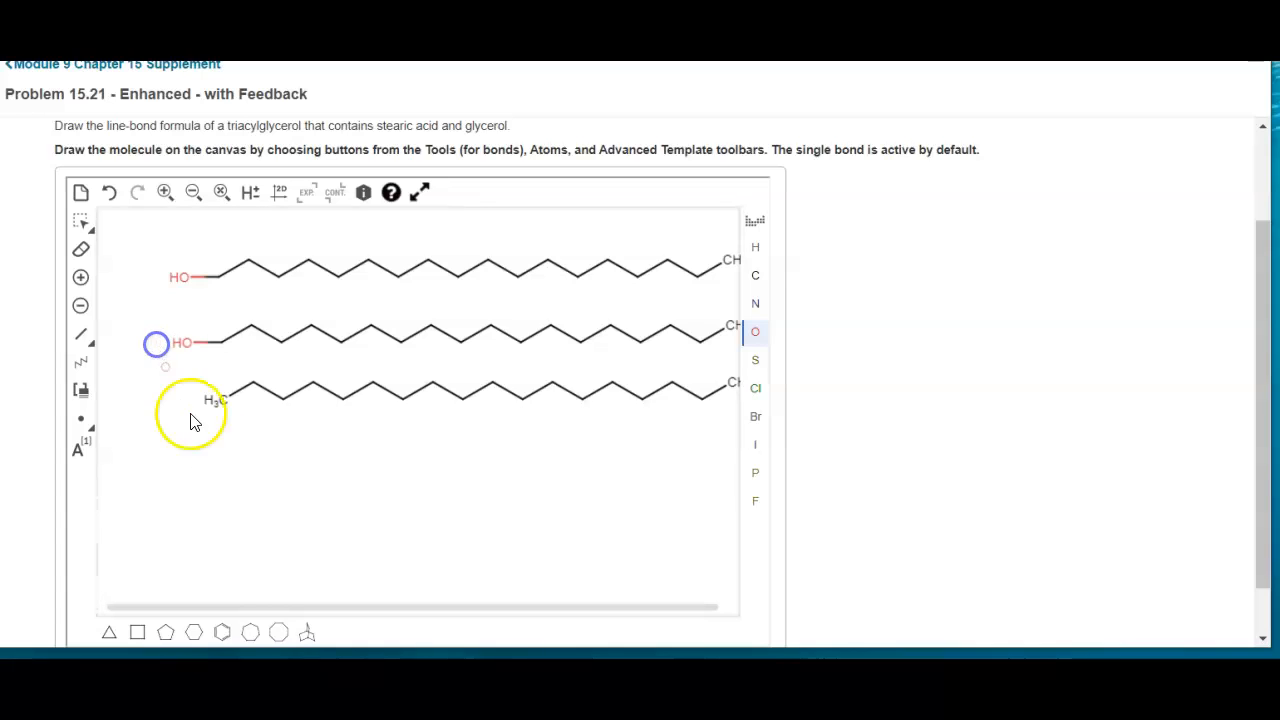
drag(228, 408, 170, 400)
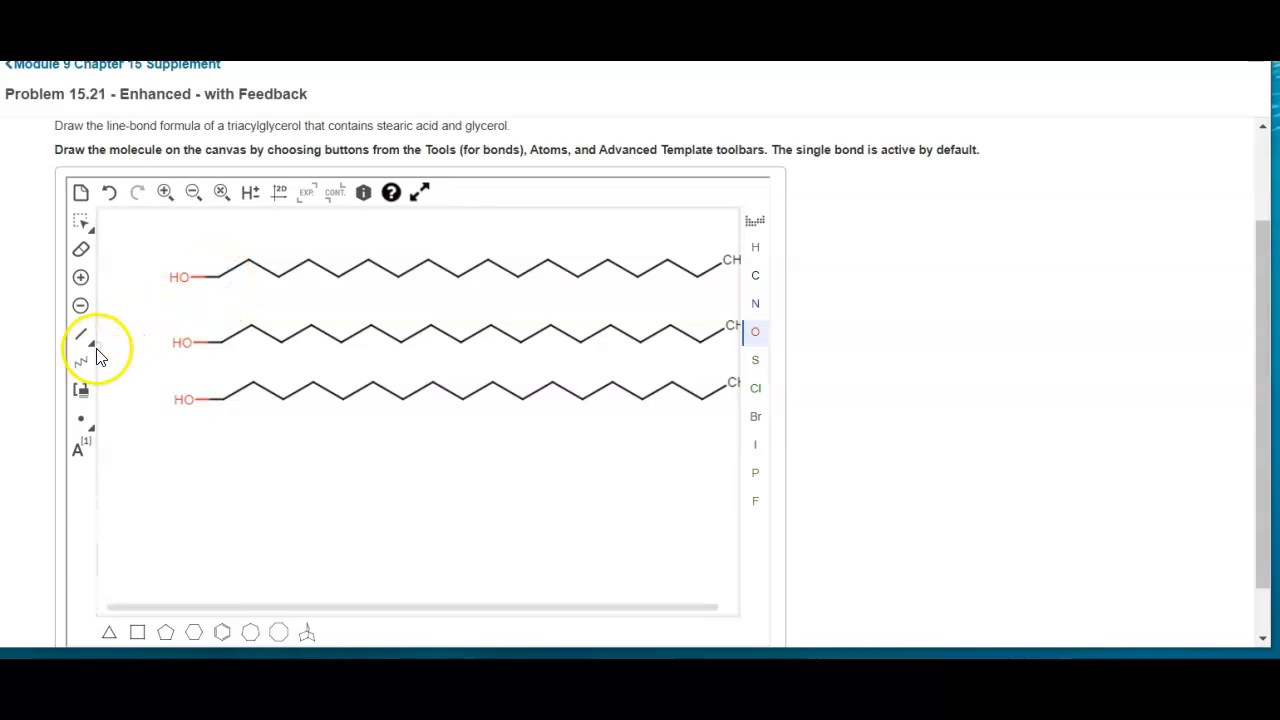
Add a second oxygen above the left end carbon of each of the three chains
click(755, 331)
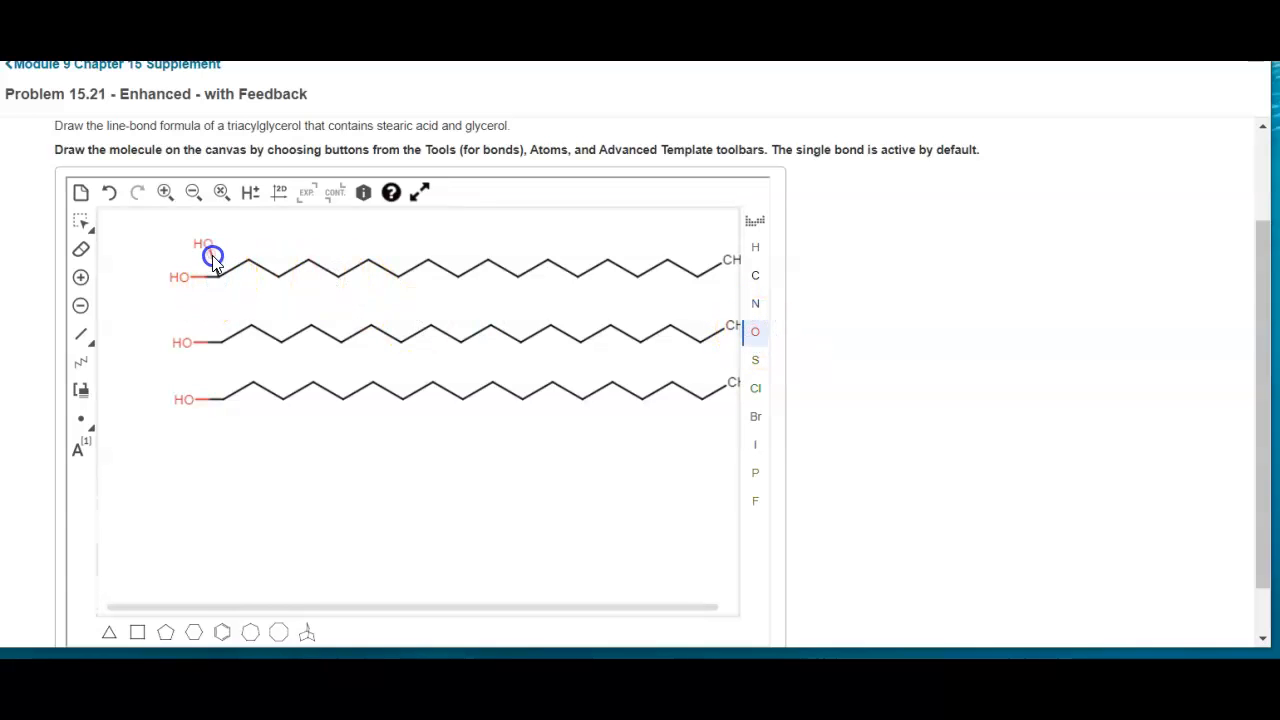
click(210, 256)
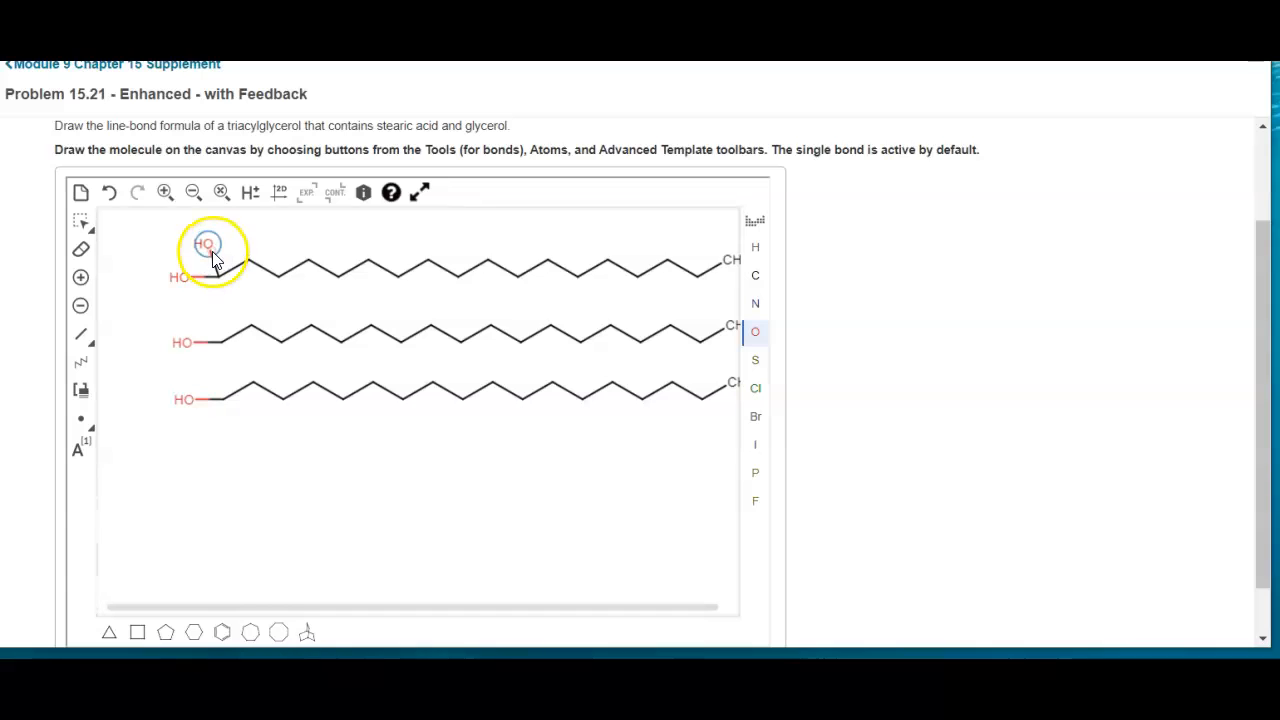
click(216, 330)
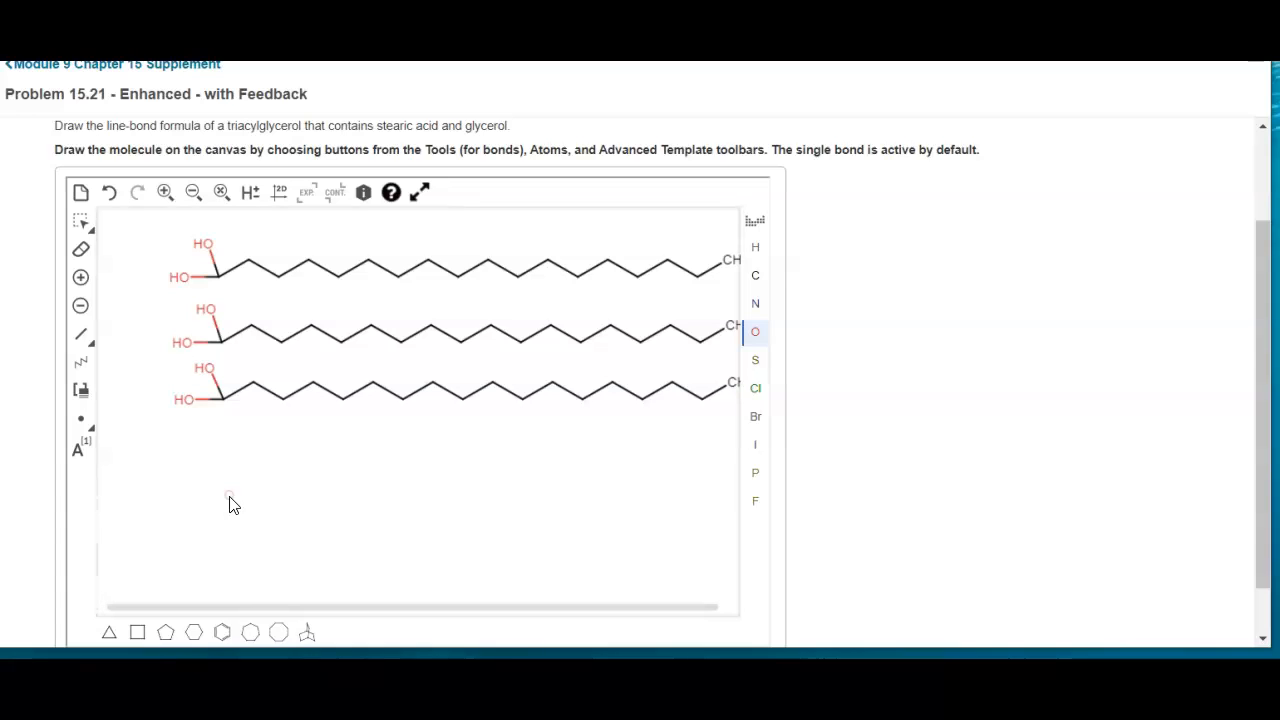
Convert the bond to the upper oxygen on each chain into a double bond to form carboxylic acid groups
click(90, 340)
click(140, 366)
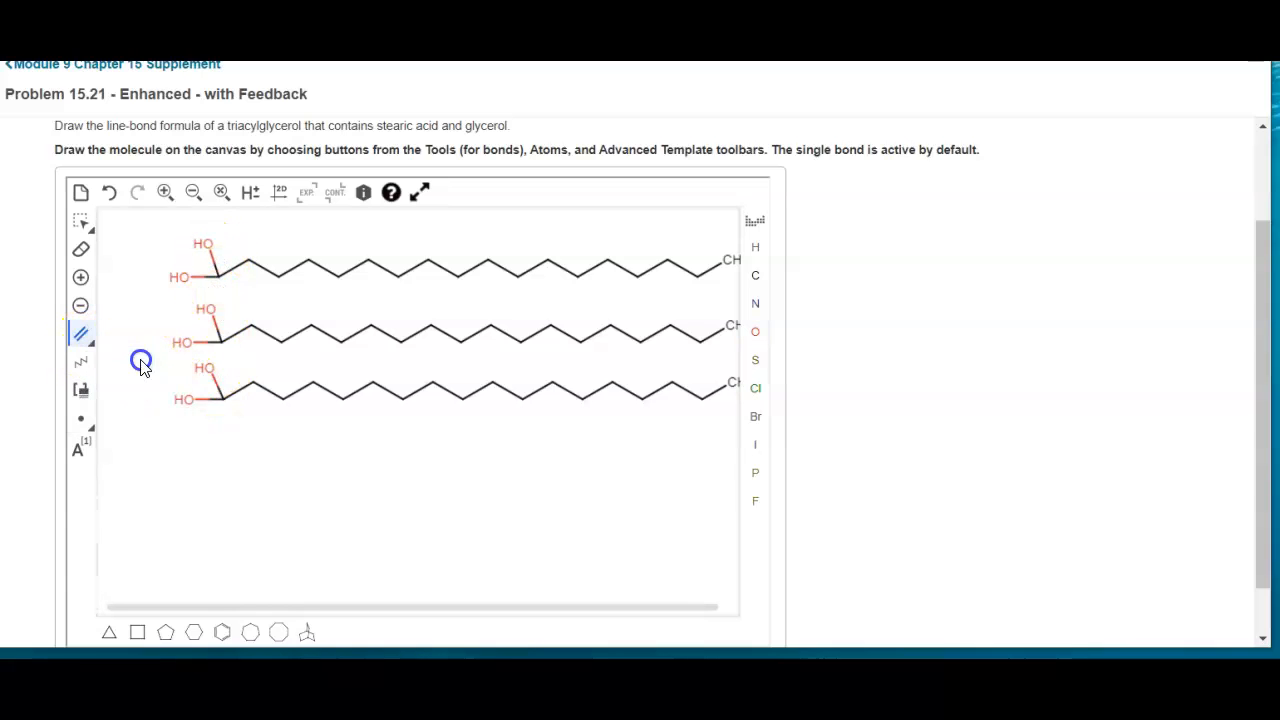
click(207, 265)
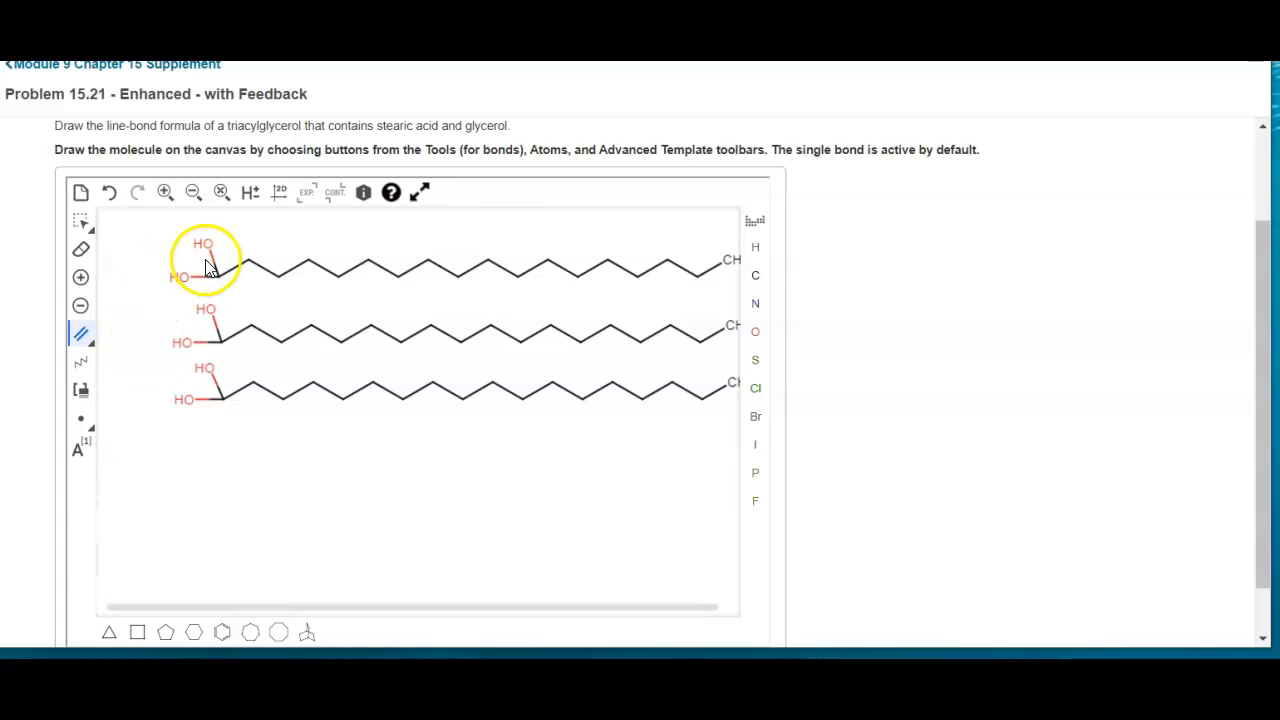
click(218, 274)
click(218, 336)
click(212, 380)
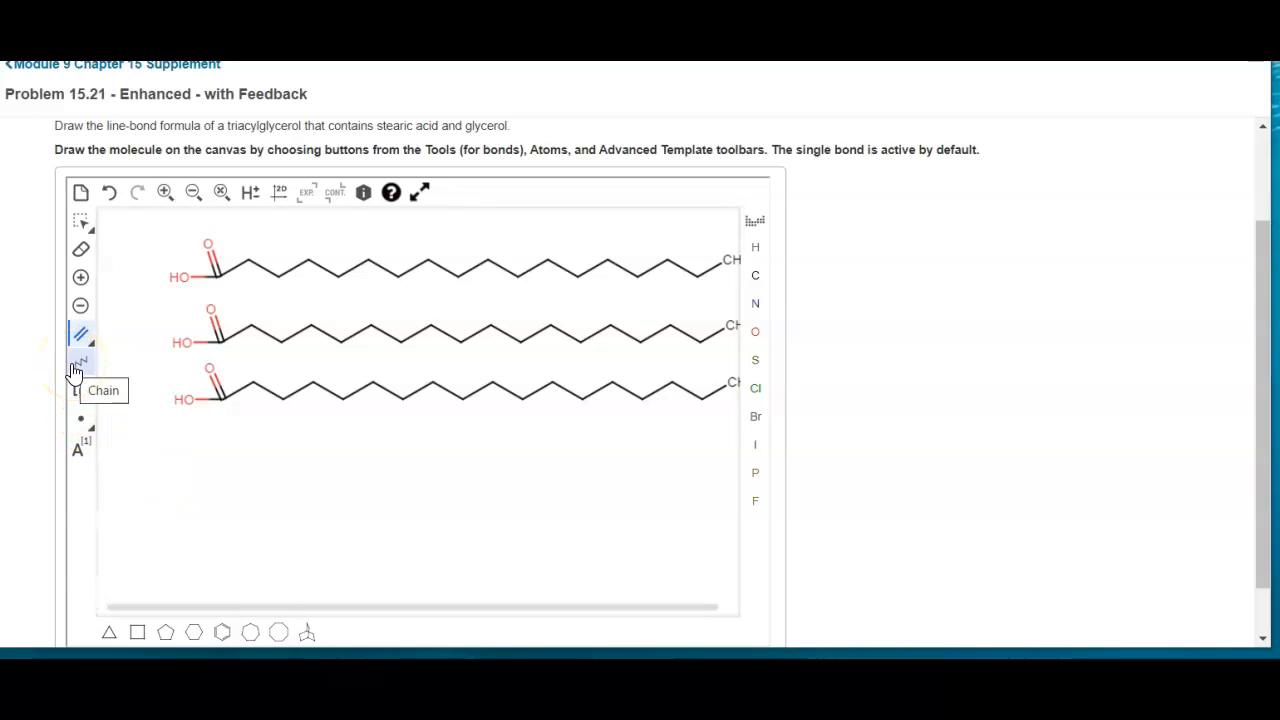
Bond a new carbon to the hydroxyl oxygen of the top chain, extending outward from the acid group
click(755, 276)
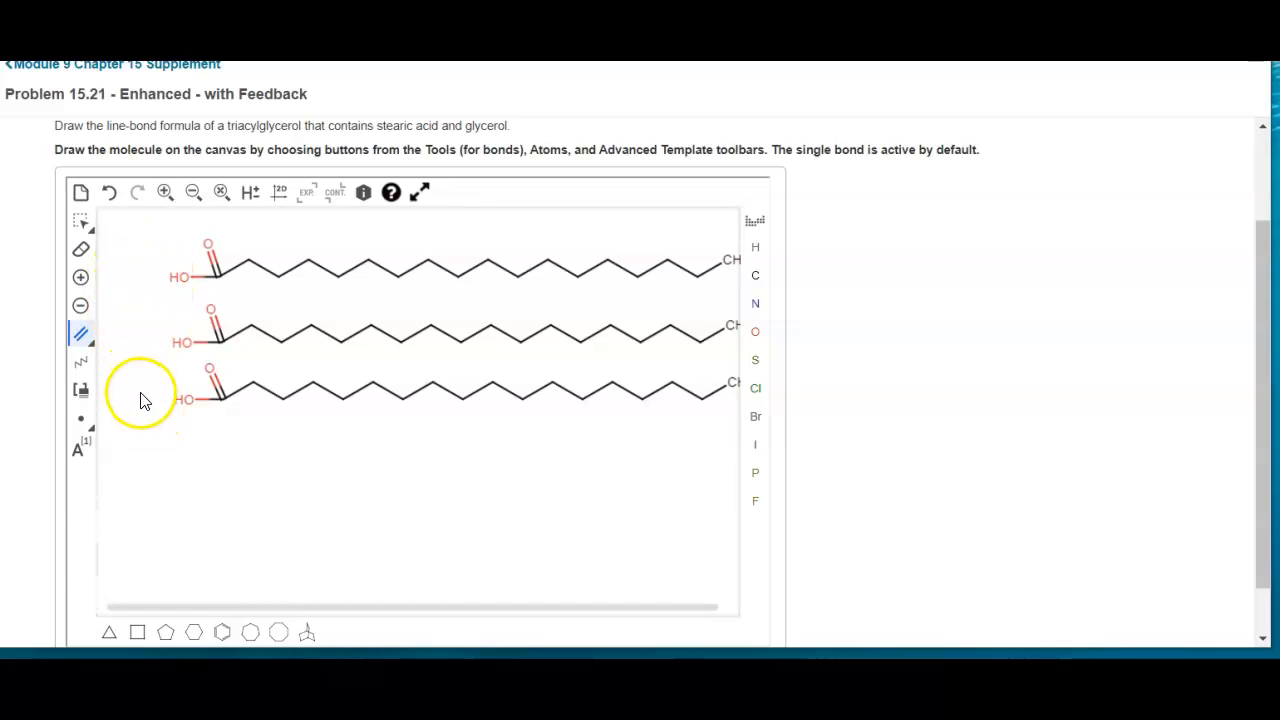
click(760, 284)
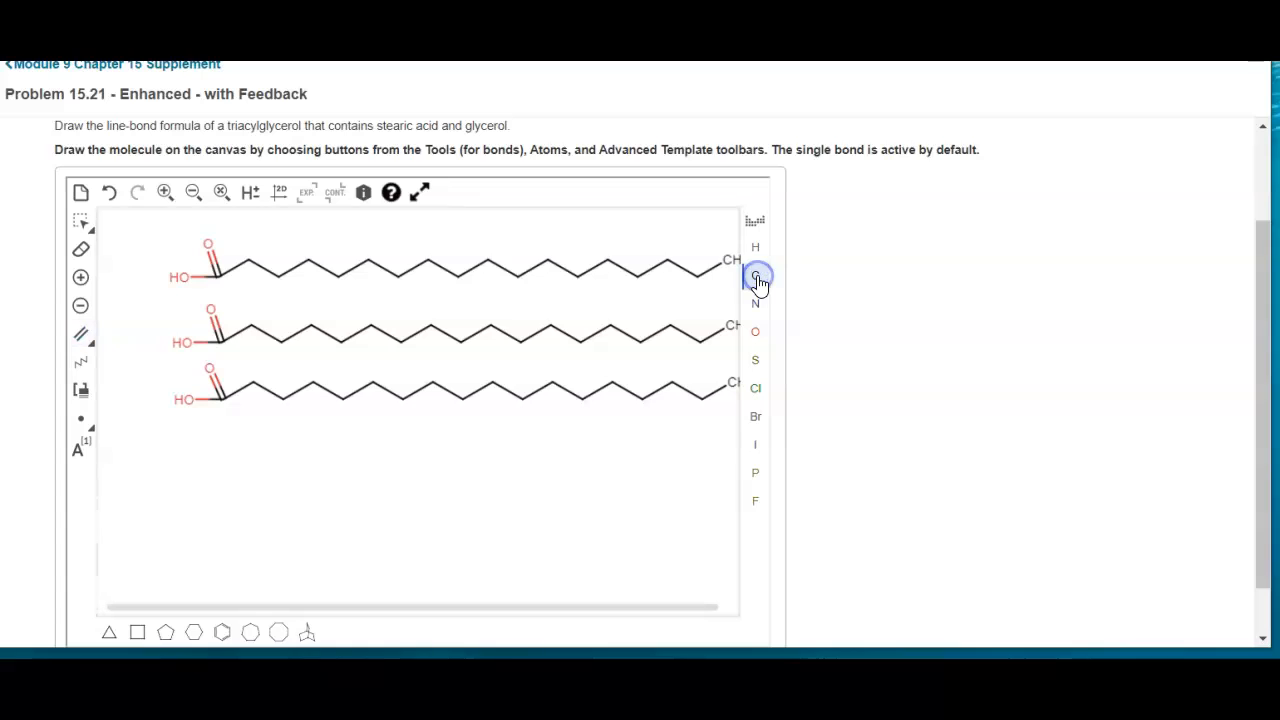
click(177, 279)
click(147, 281)
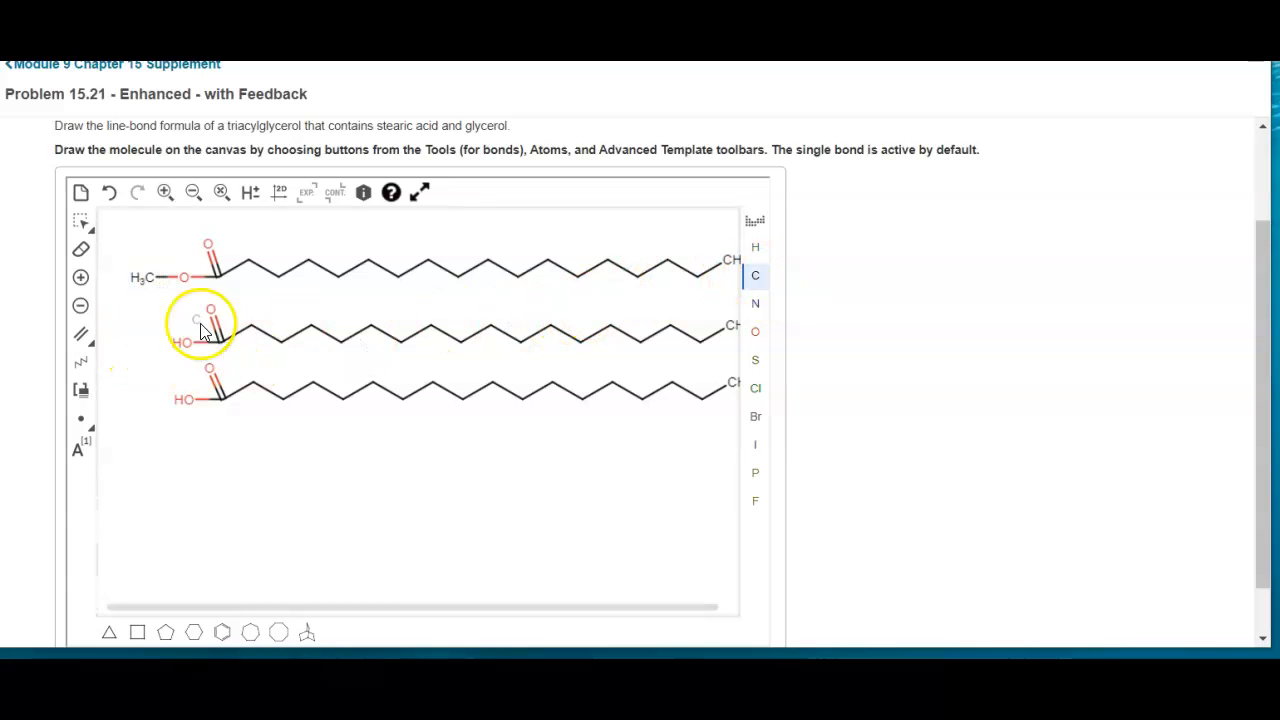
Extend the glycerol backbone downward by two carbons and bond them to the hydroxyl oxygens of the middle and bottom chains
drag(150, 288, 137, 414)
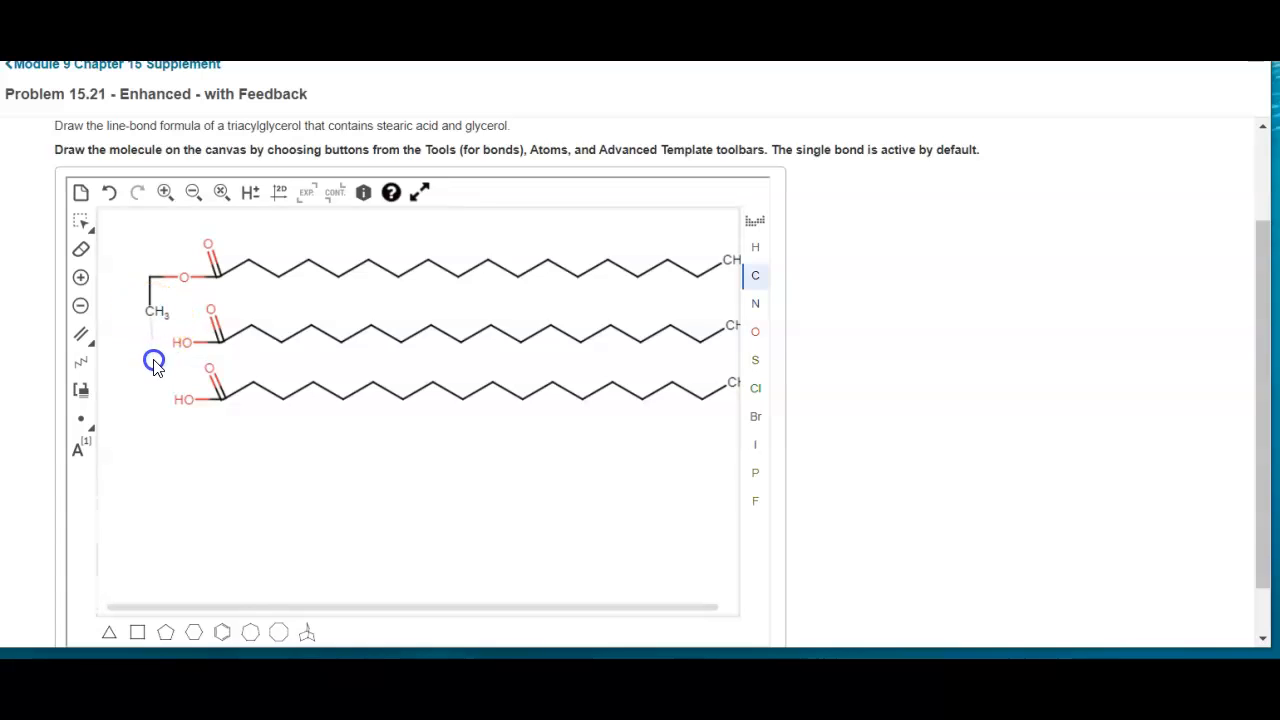
drag(151, 360, 150, 361)
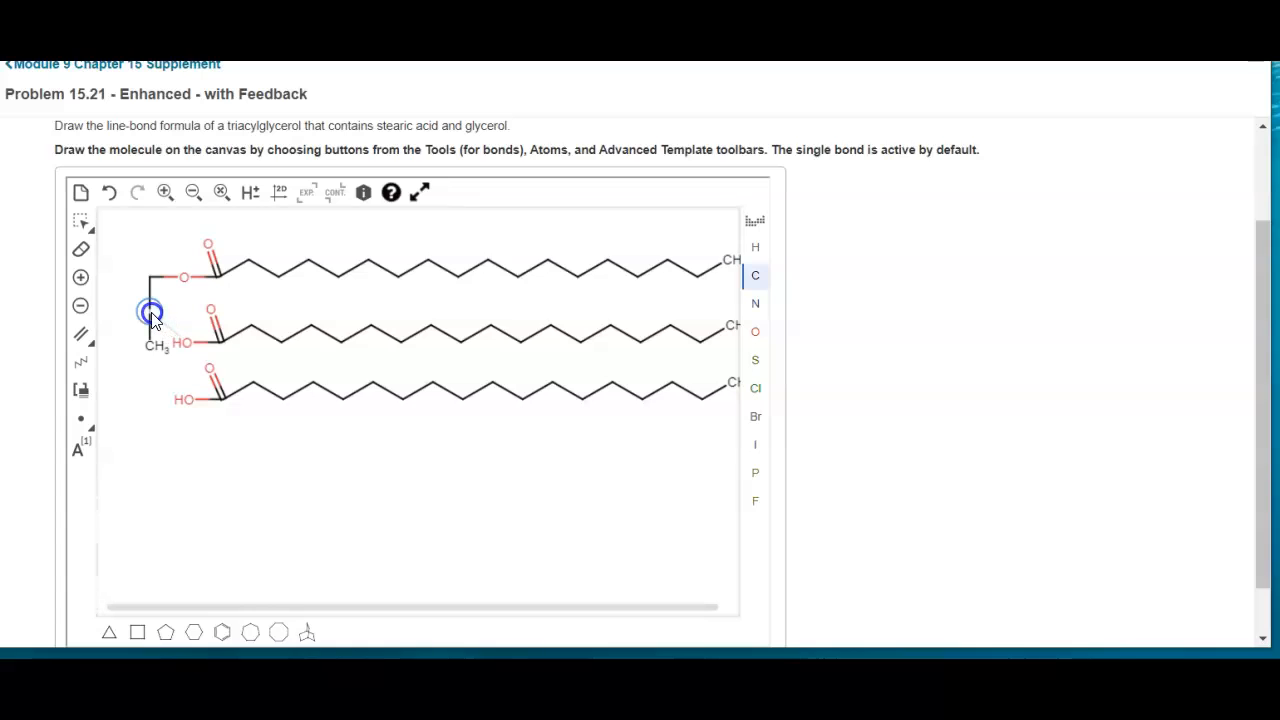
drag(150, 313, 184, 342)
drag(153, 349, 185, 399)
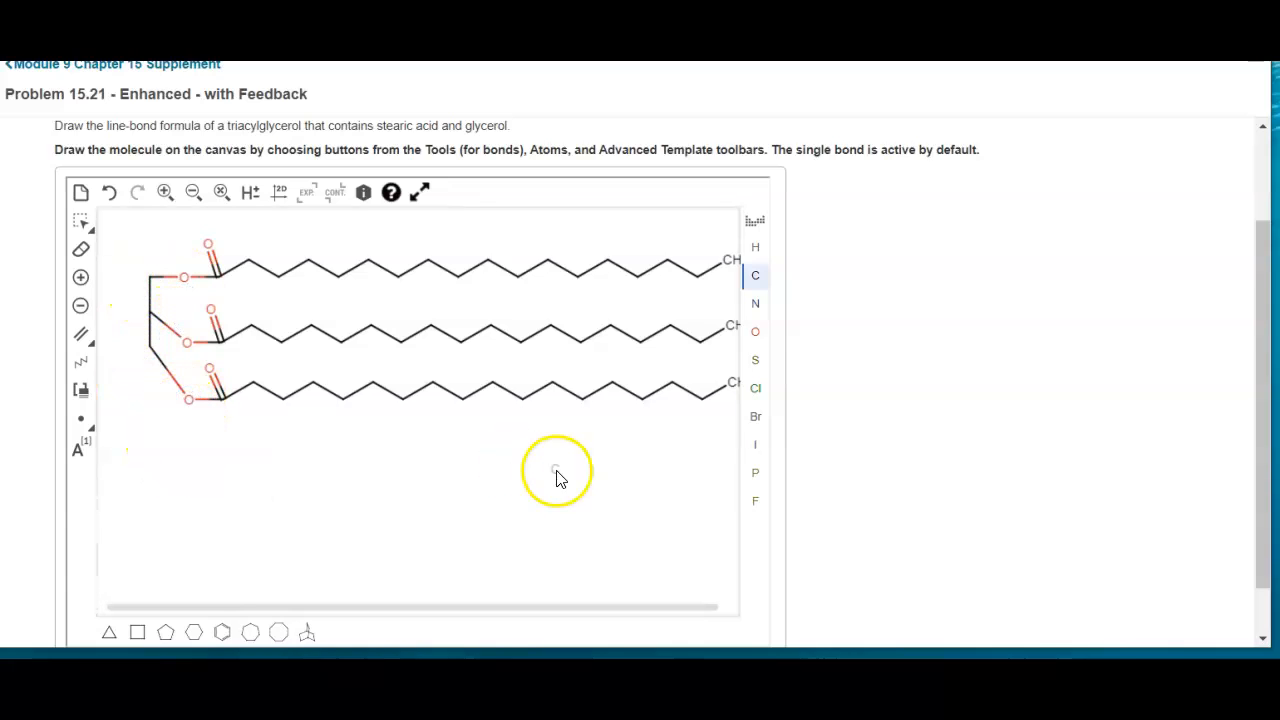
Select the whole triacylglycerol and move it left so the terminal CH3 groups fit inside the canvas
drag(1258, 265, 1266, 306)
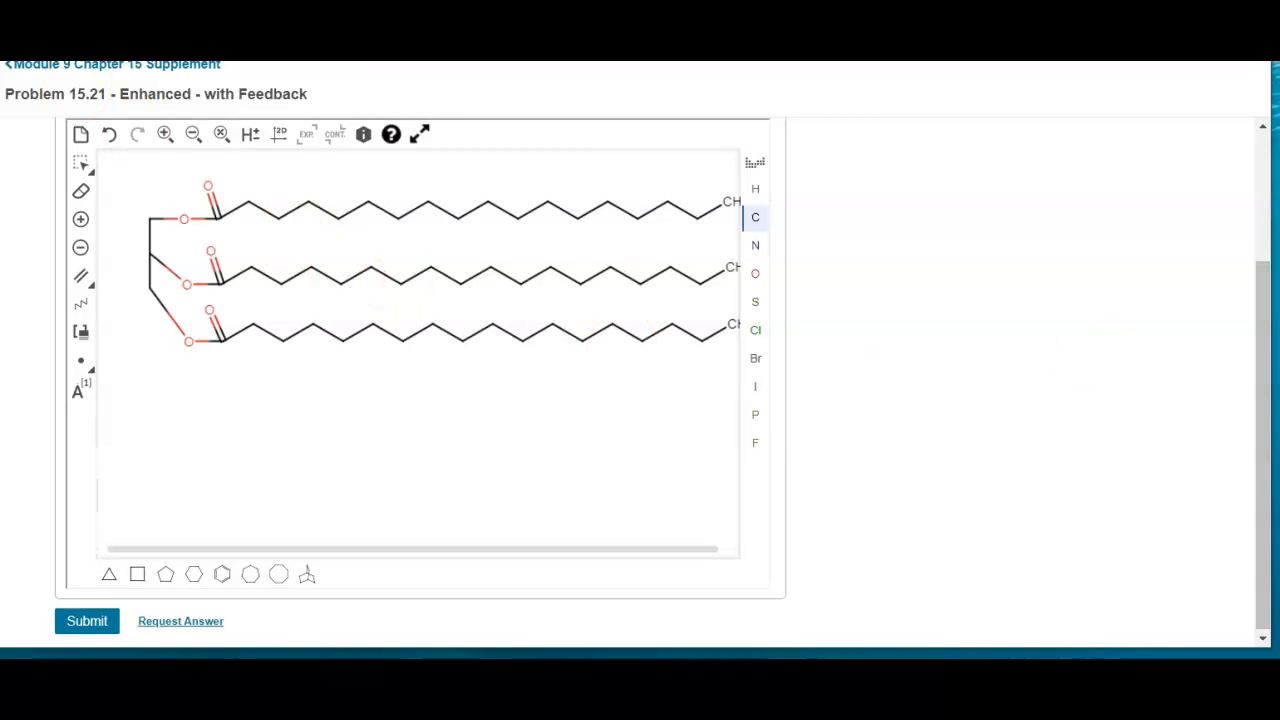
click(82, 163)
drag(110, 158, 740, 364)
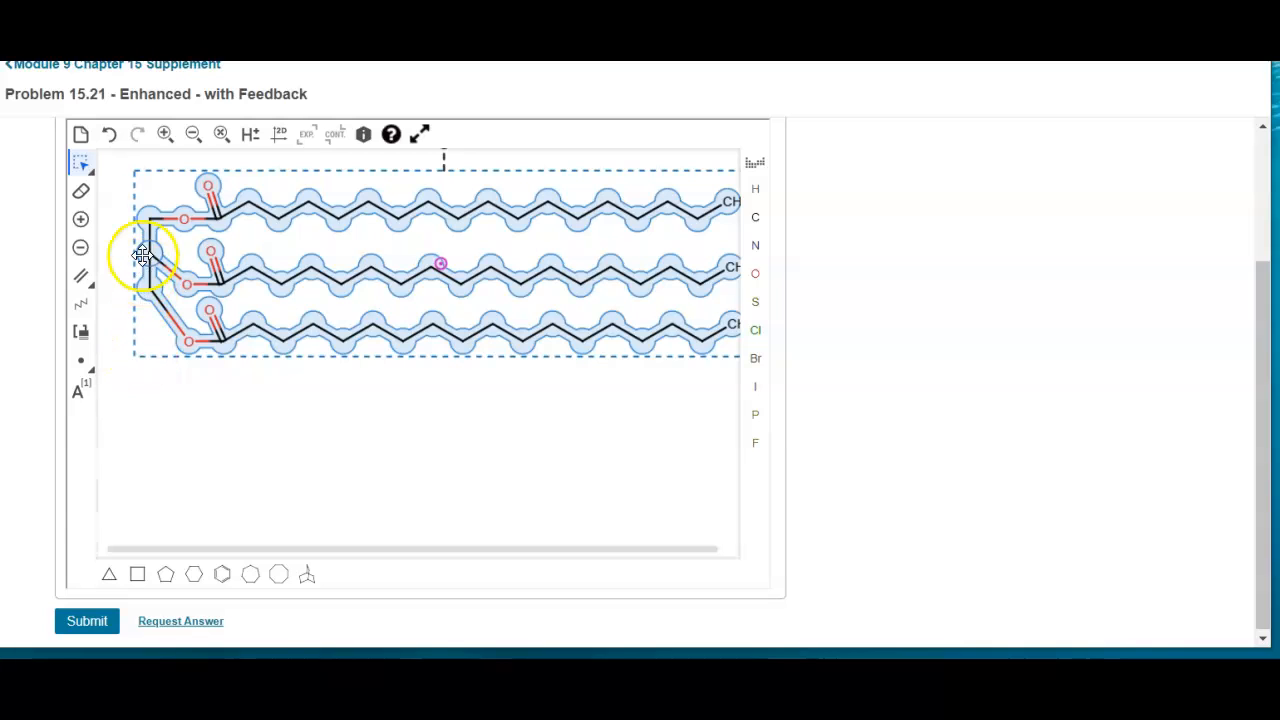
drag(146, 212, 119, 211)
click(210, 443)
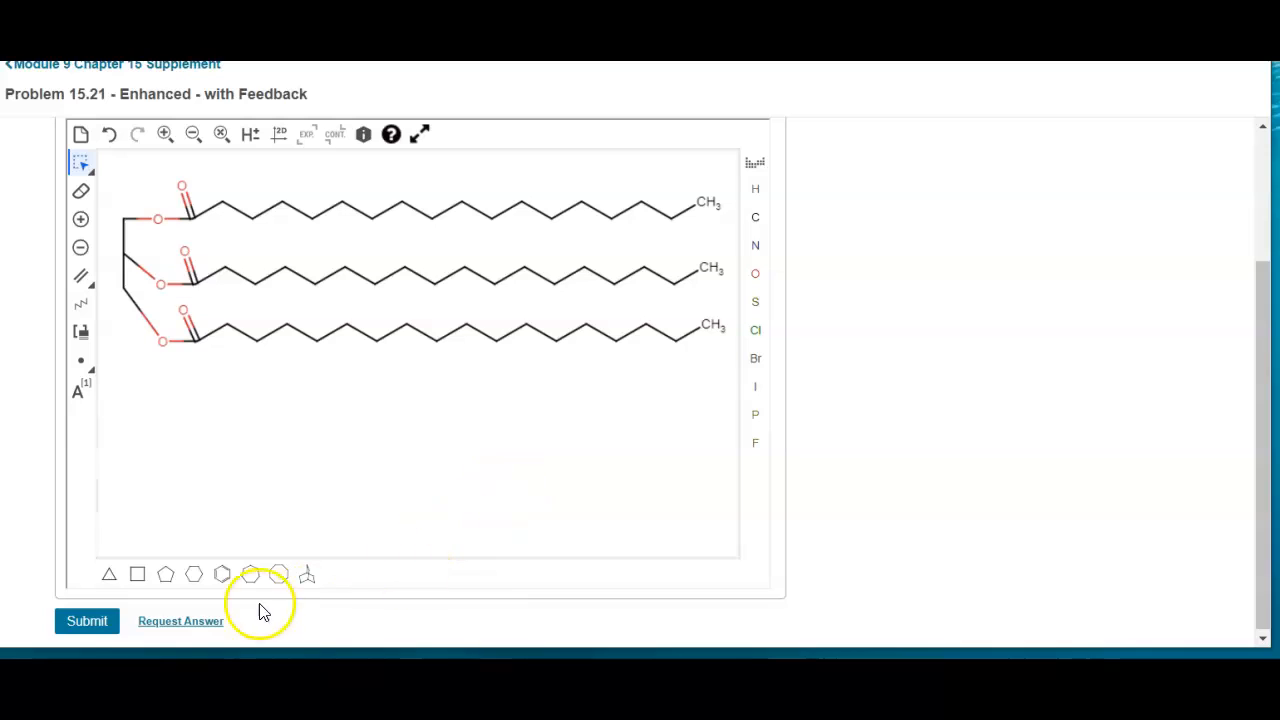
Submit the drawn triacylglycerol for grading, and restart the work on the problem
click(78, 625)
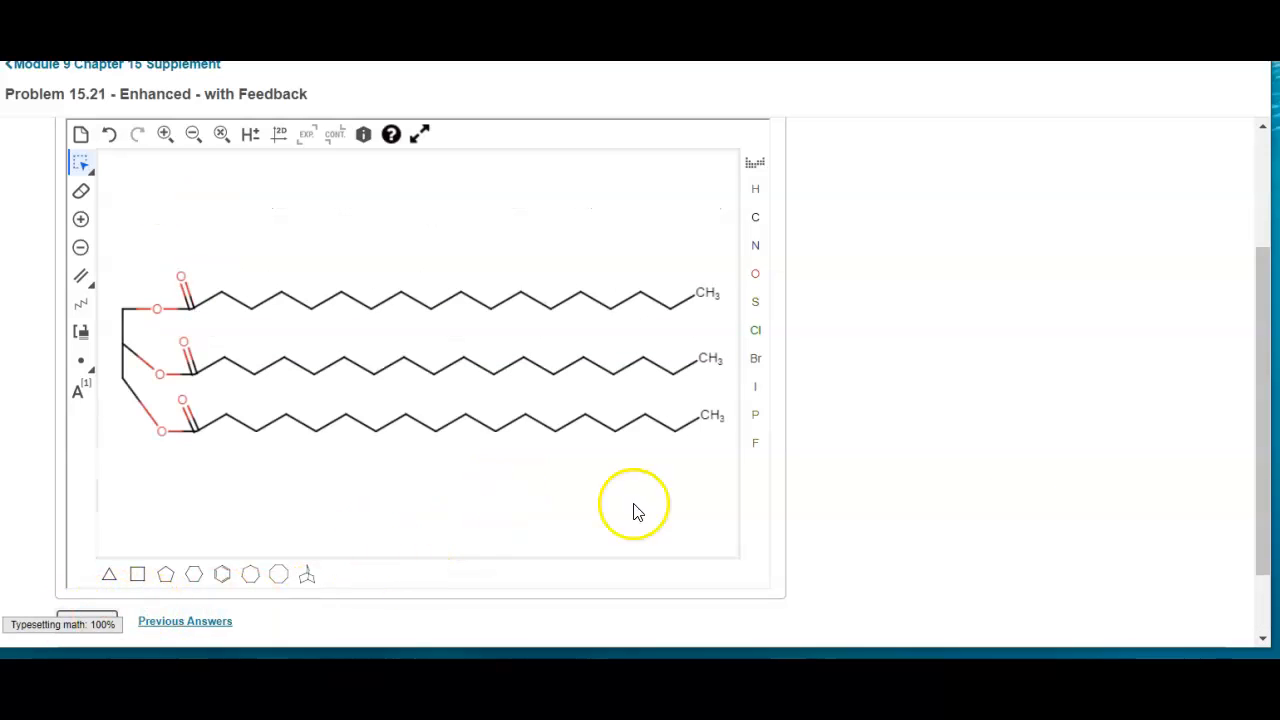
mouse_move(1257, 320)
mouse_down()
mouse_move(1260, 397)
mouse_move(1260, 258)
mouse_up()
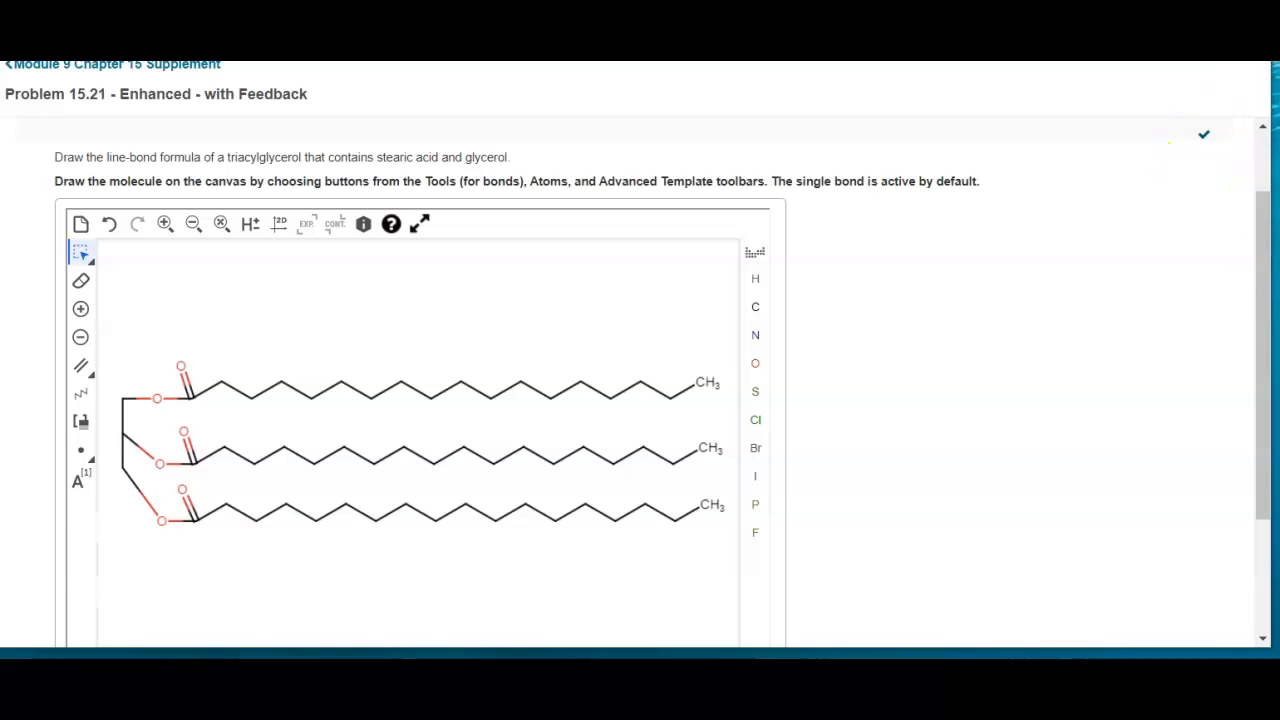
click(1203, 134)
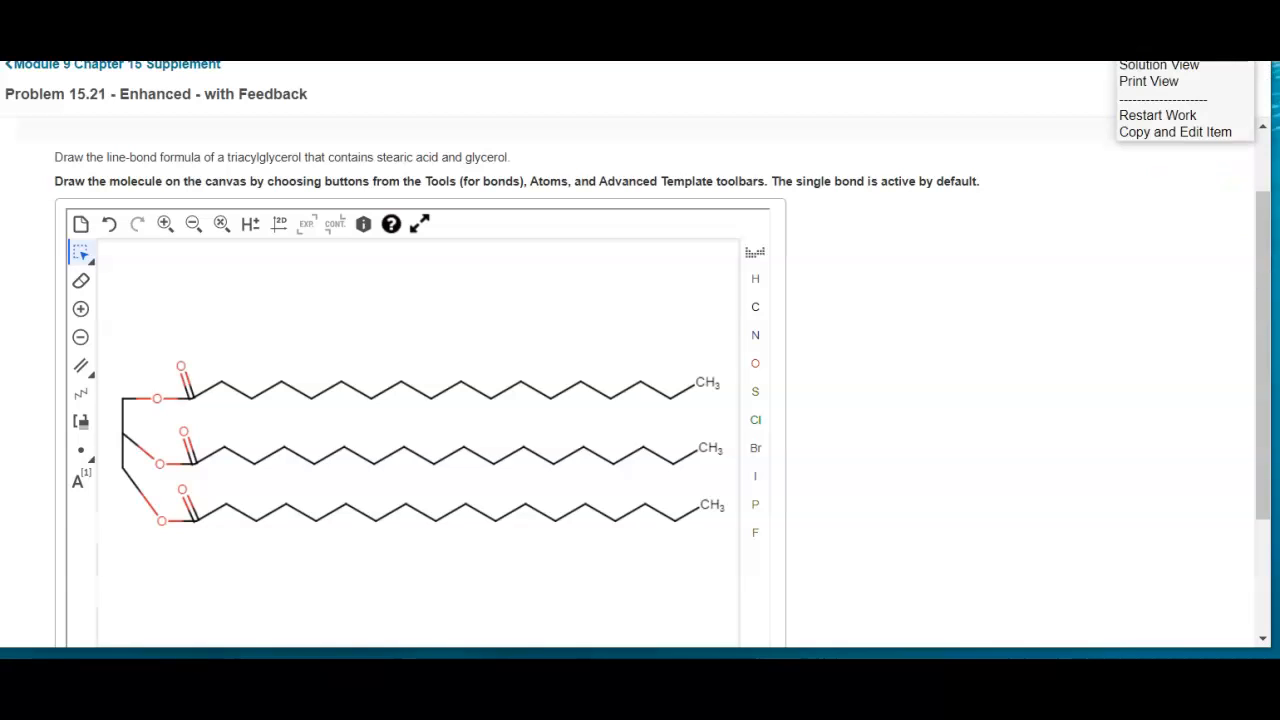
click(1157, 116)
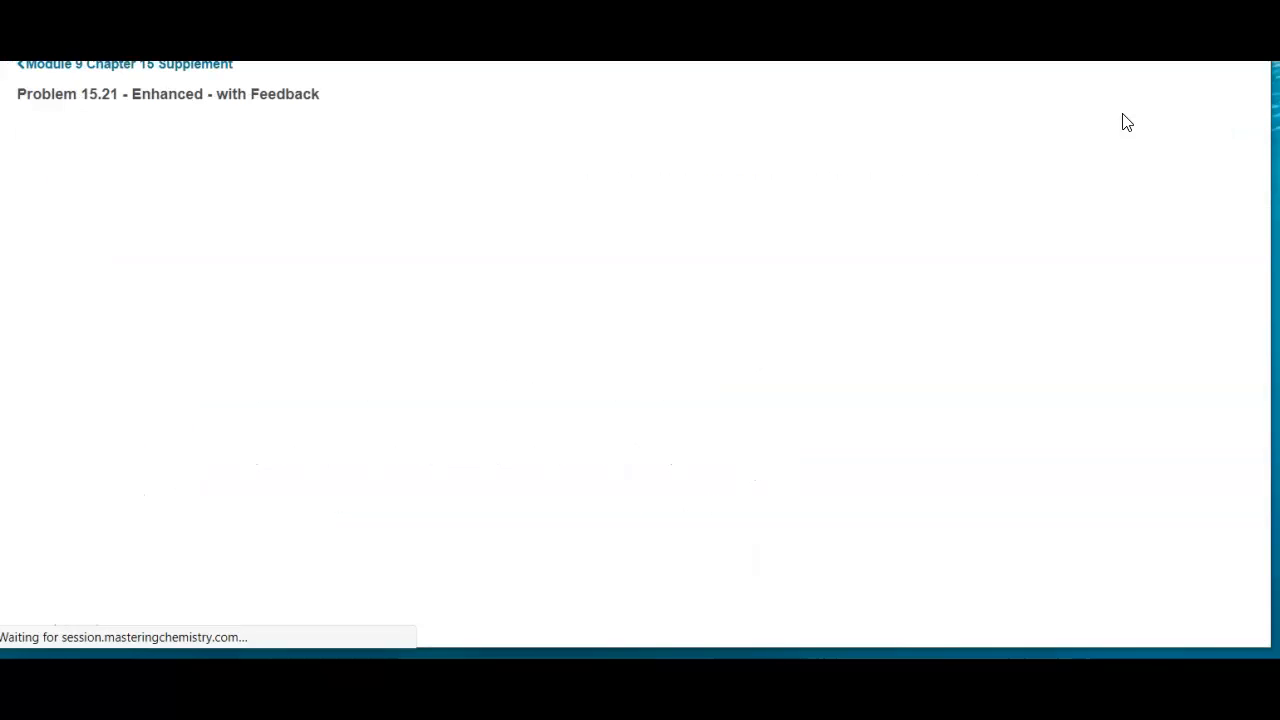
Draw a vertical three-carbon glycerol backbone in the upper-left area of the blank canvas
drag(1262, 156, 1256, 258)
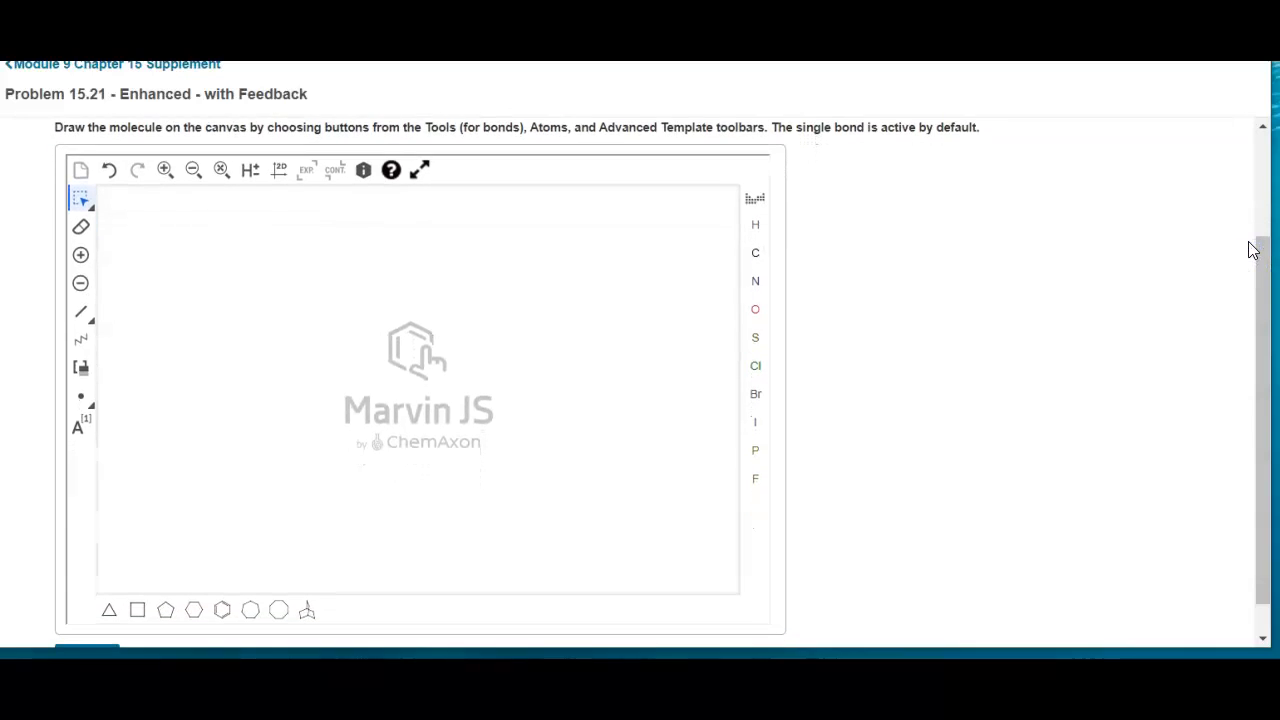
click(752, 252)
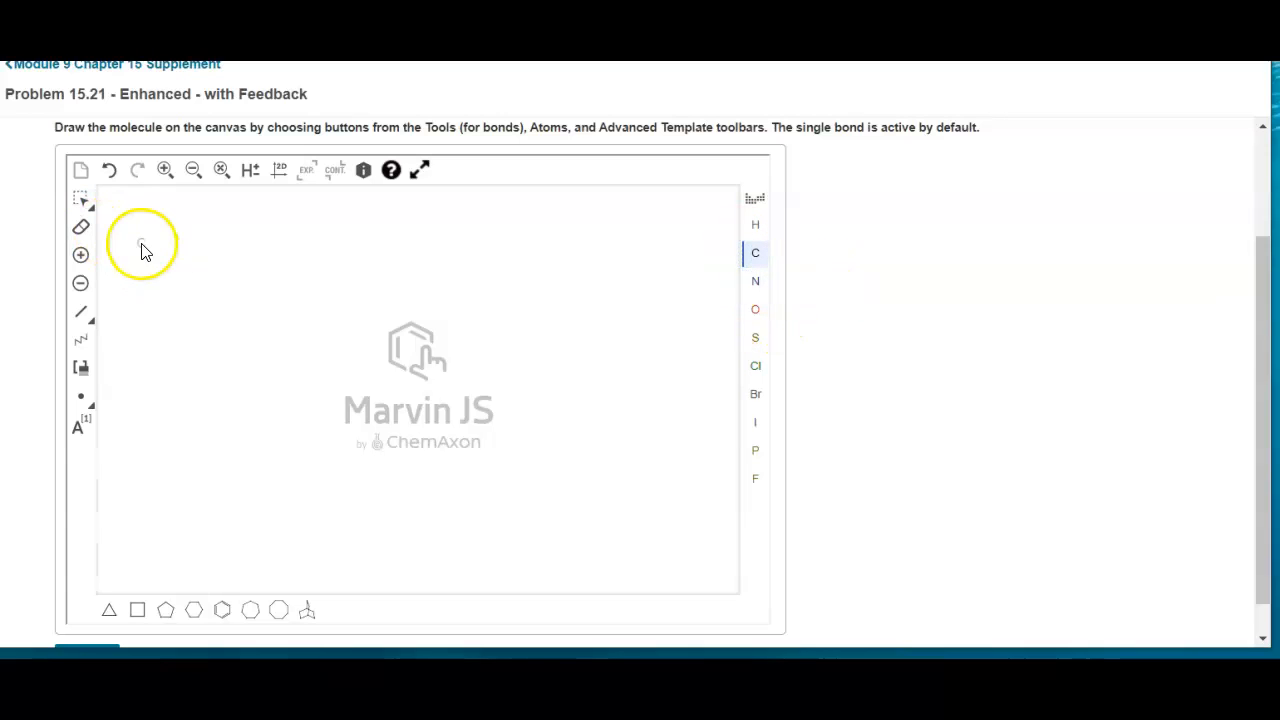
drag(133, 241, 130, 306)
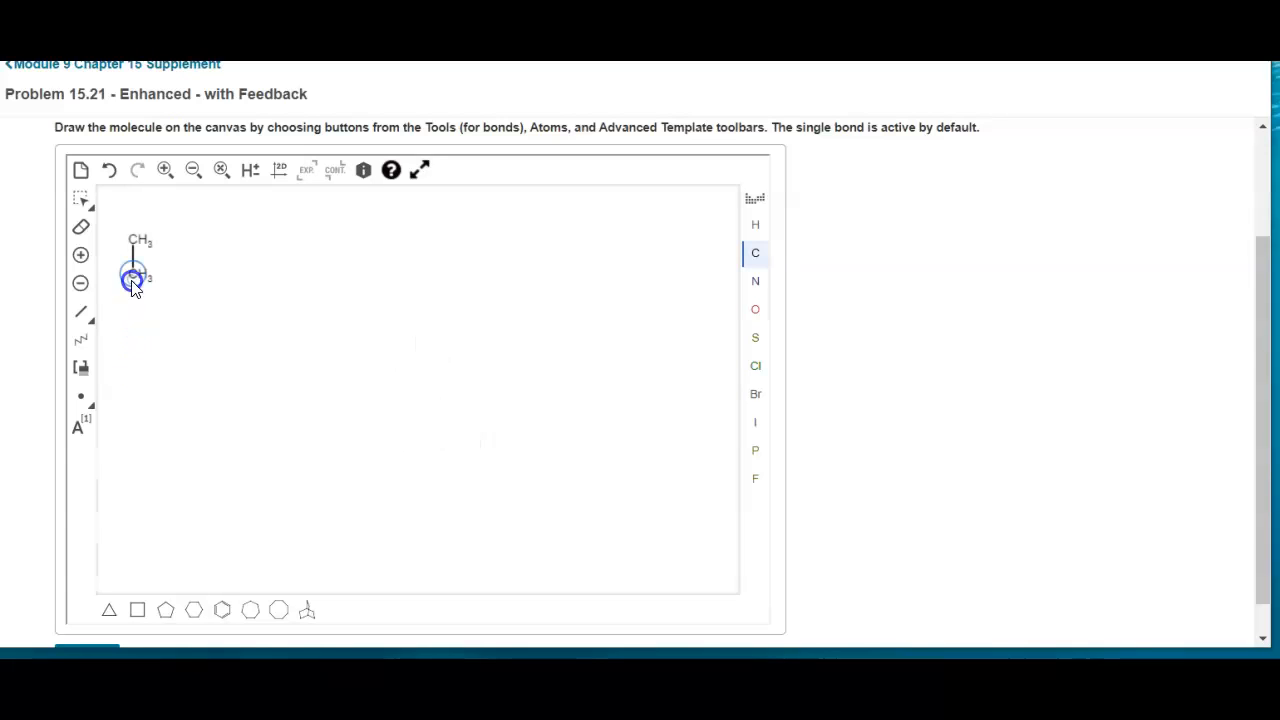
drag(133, 310, 132, 309)
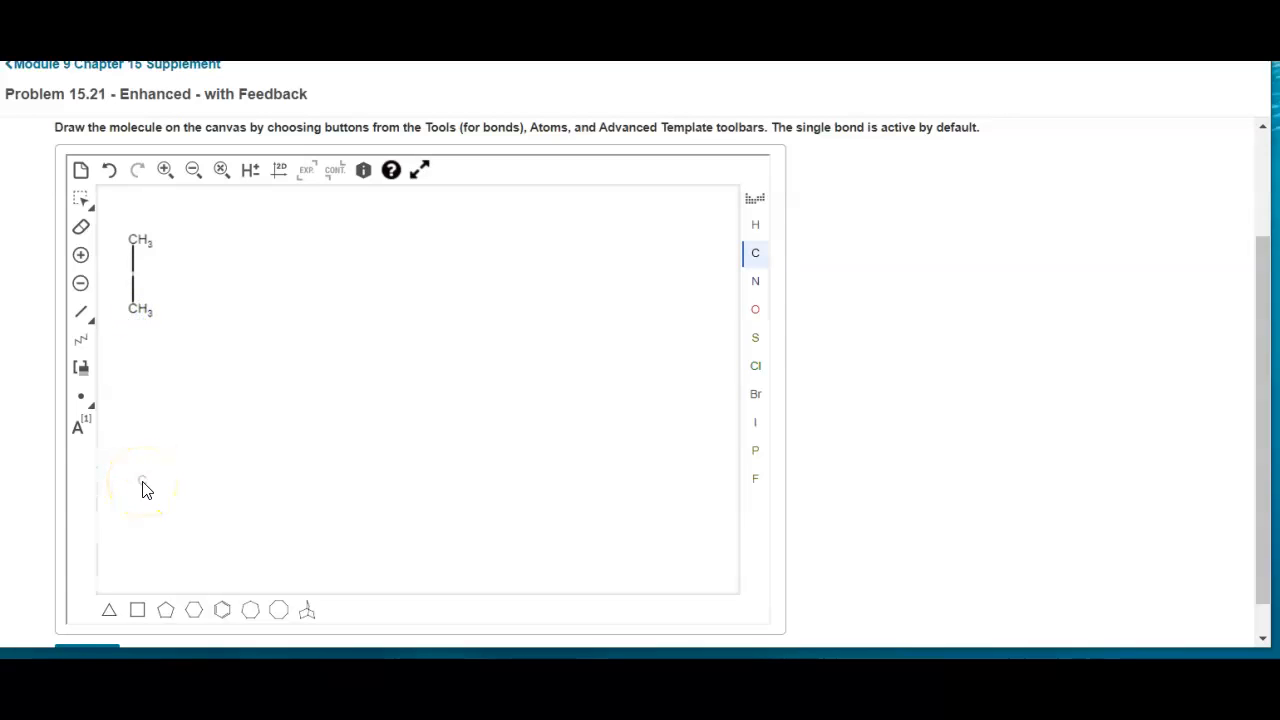
Bond an oxygen atom to each of the three backbone carbons, extending each one to the right
click(756, 318)
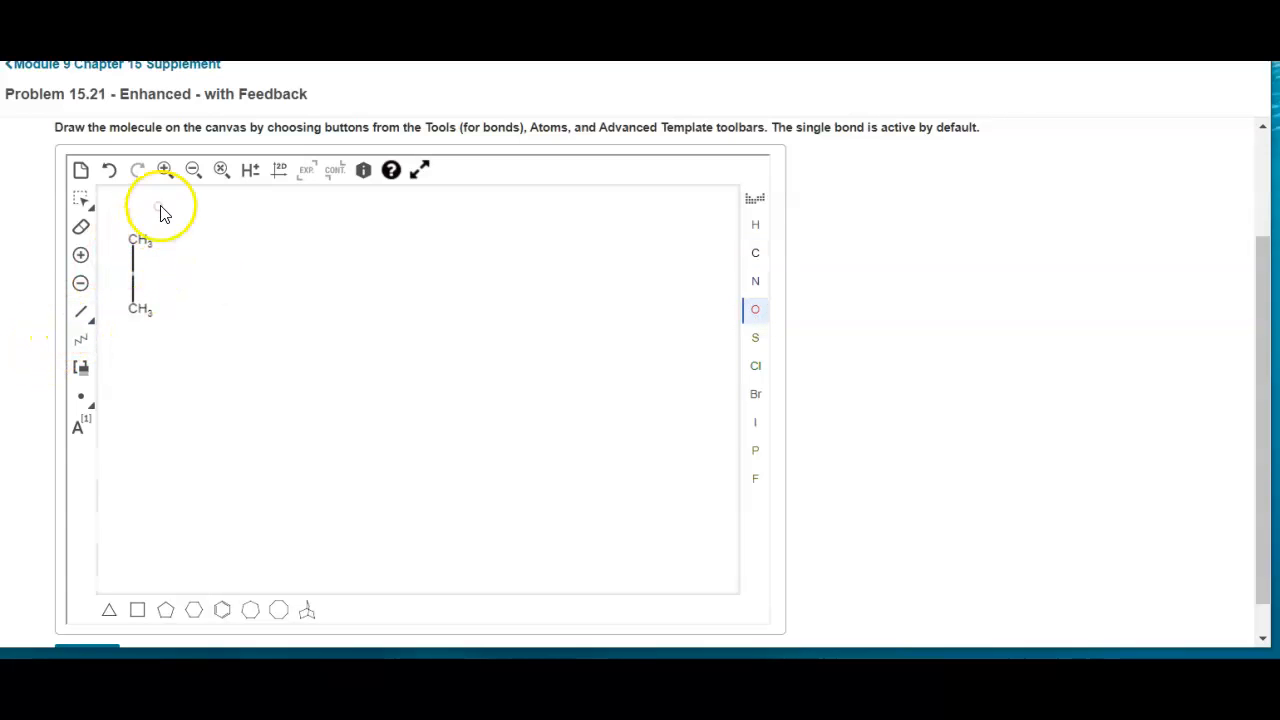
mouse_move(133, 243)
mouse_down()
mouse_move(171, 240)
mouse_move(134, 277)
mouse_move(174, 277)
mouse_up()
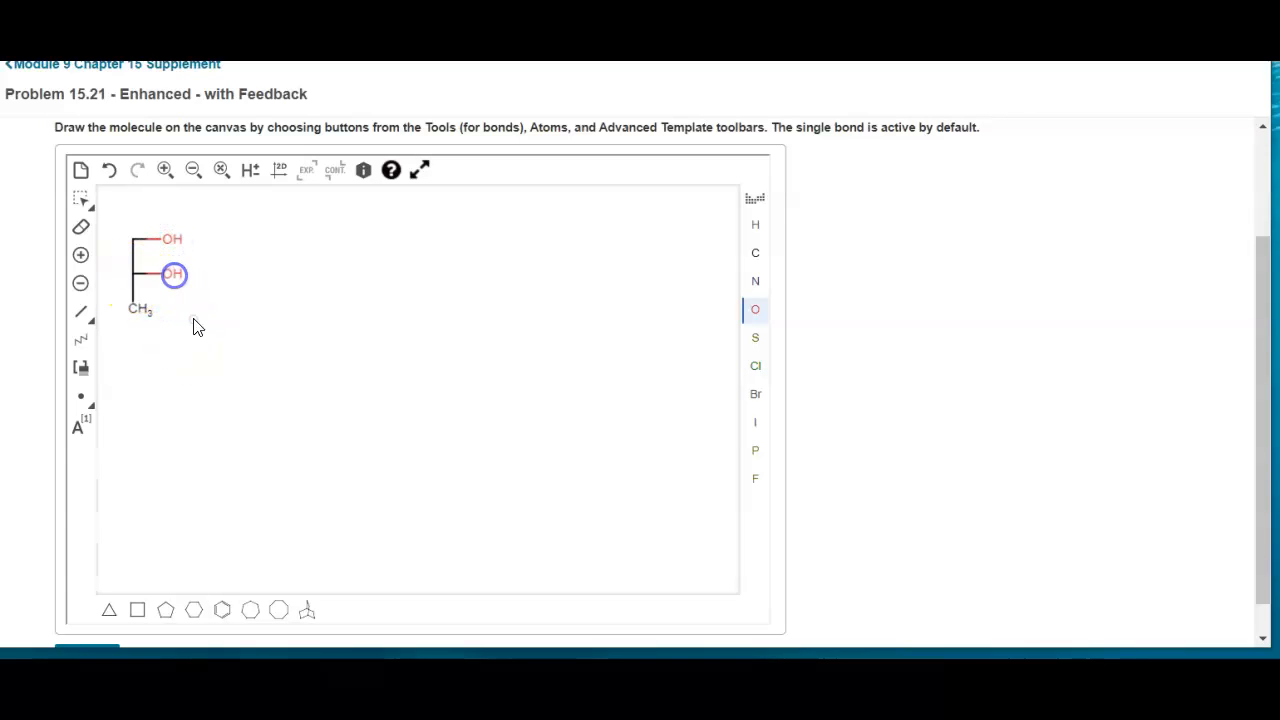
drag(143, 319, 173, 316)
click(84, 345)
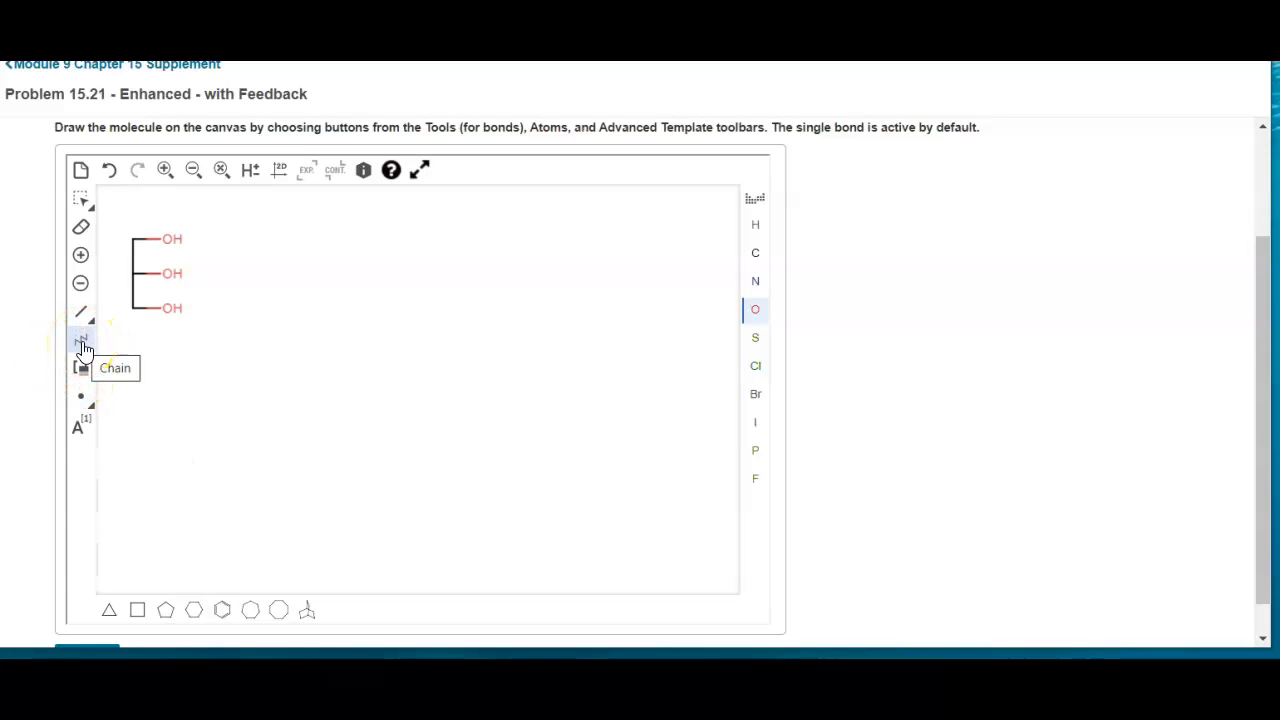
click(75, 343)
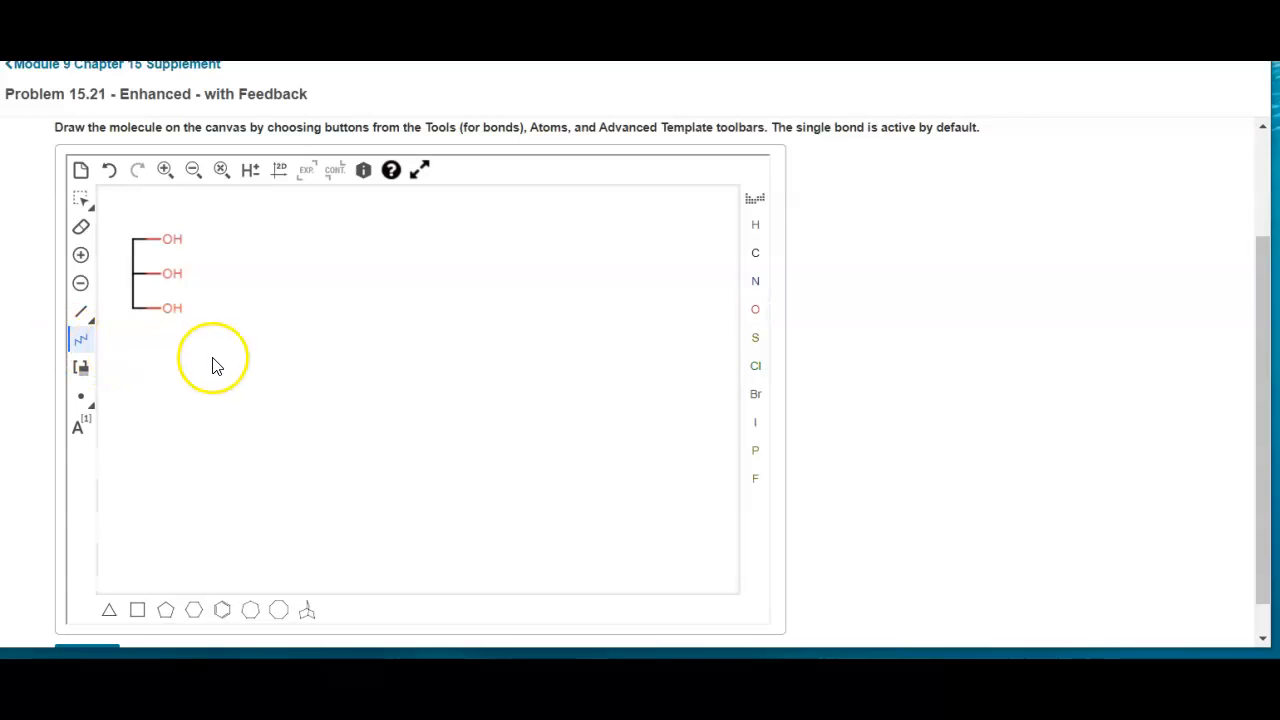
click(79, 342)
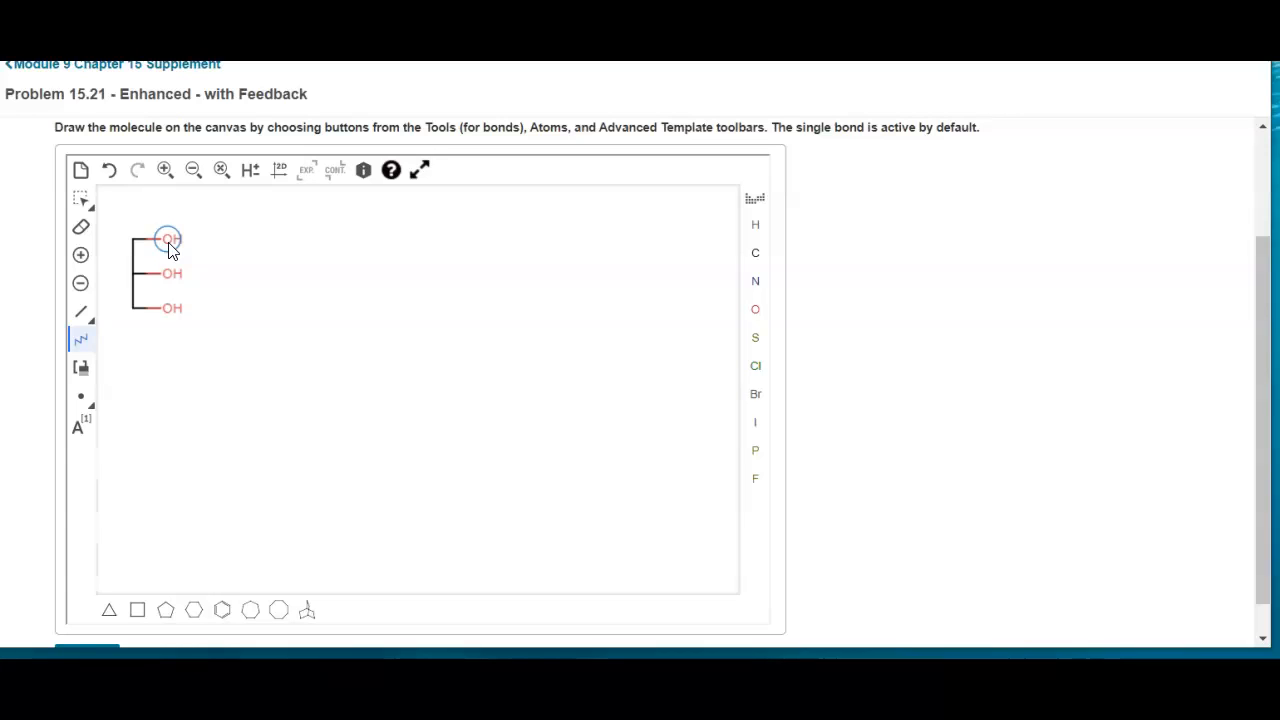
click(168, 241)
drag(168, 246, 663, 262)
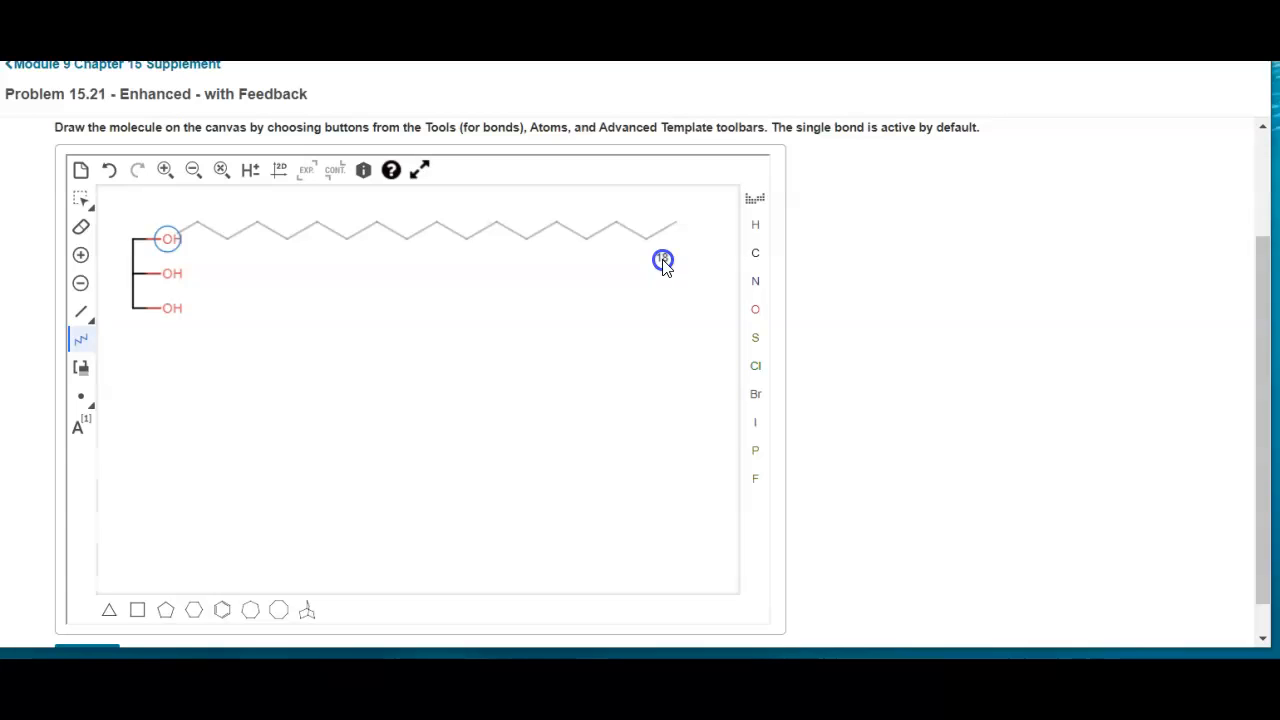
drag(663, 262, 663, 261)
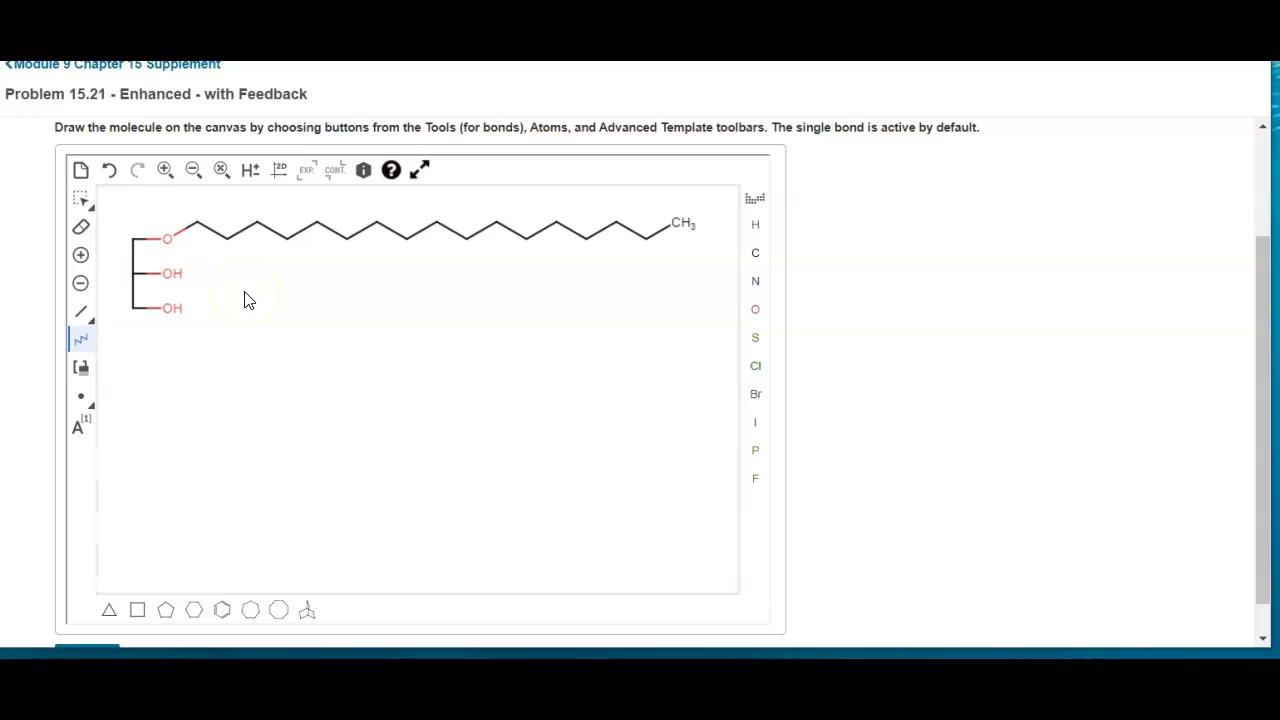
click(109, 171)
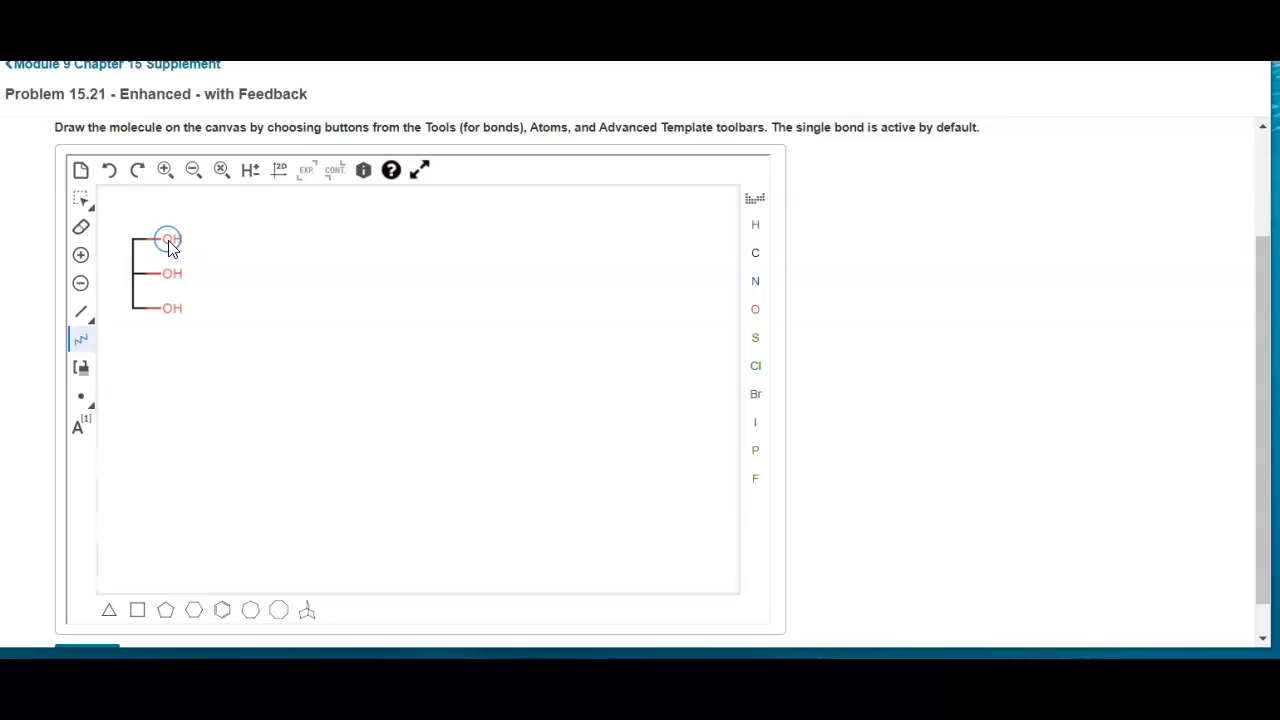
Attach an 18-carbon zigzag chain to each of the three glycerol oxygens, extending to the right
mouse_move(170, 247)
mouse_down()
mouse_move(580, 220)
mouse_move(693, 258)
mouse_up()
click(557, 457)
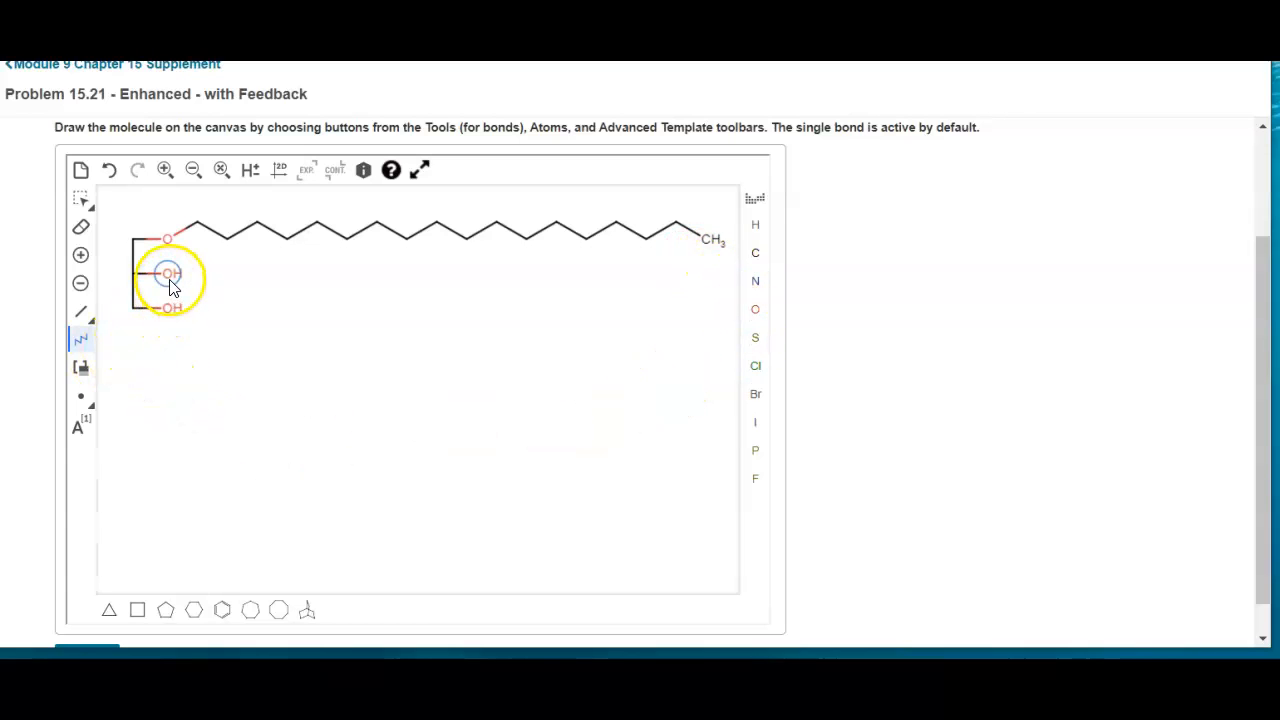
drag(170, 287, 702, 297)
drag(172, 314, 716, 330)
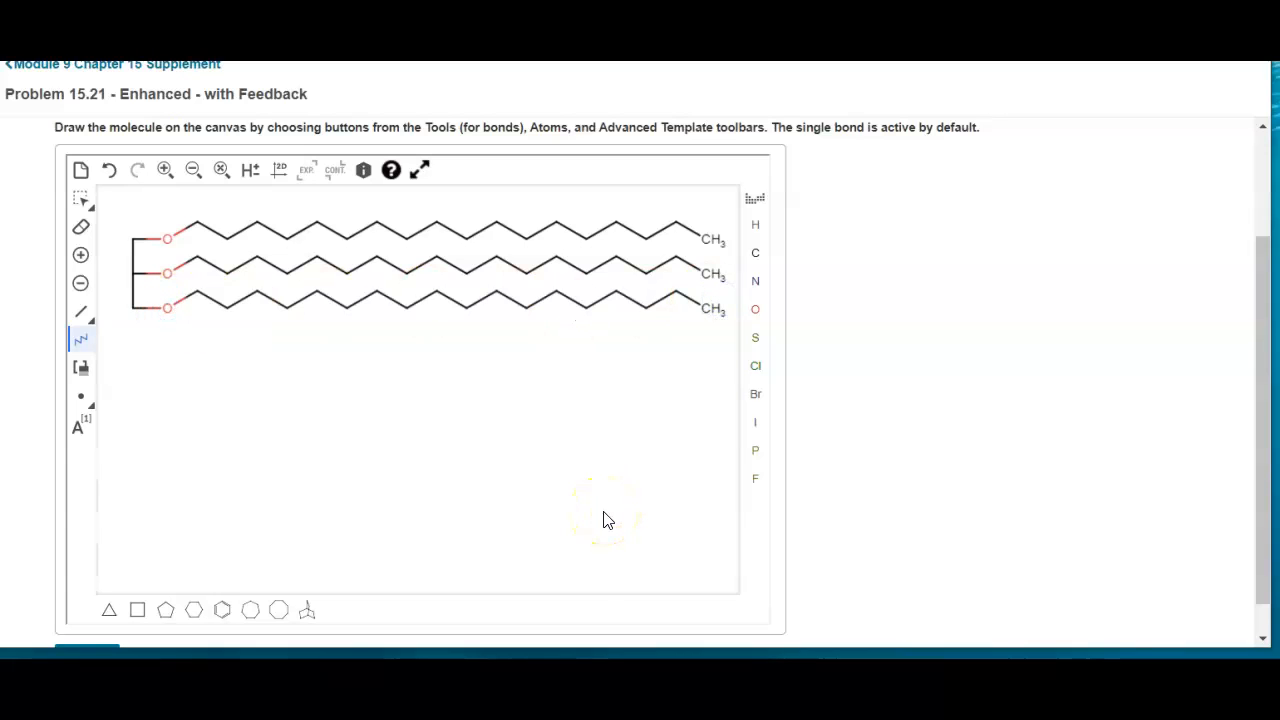
Bond a further oxygen atom to the first carbon of each of the three fatty acid chains
click(759, 315)
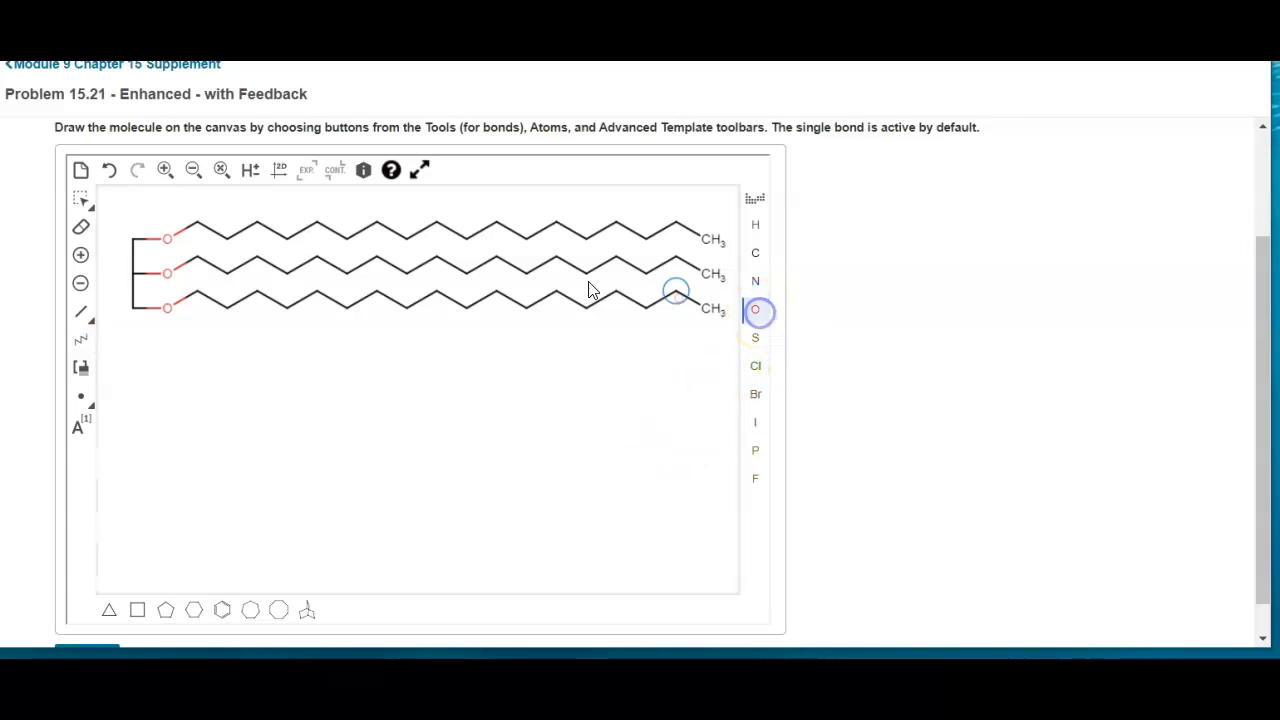
drag(196, 226, 180, 209)
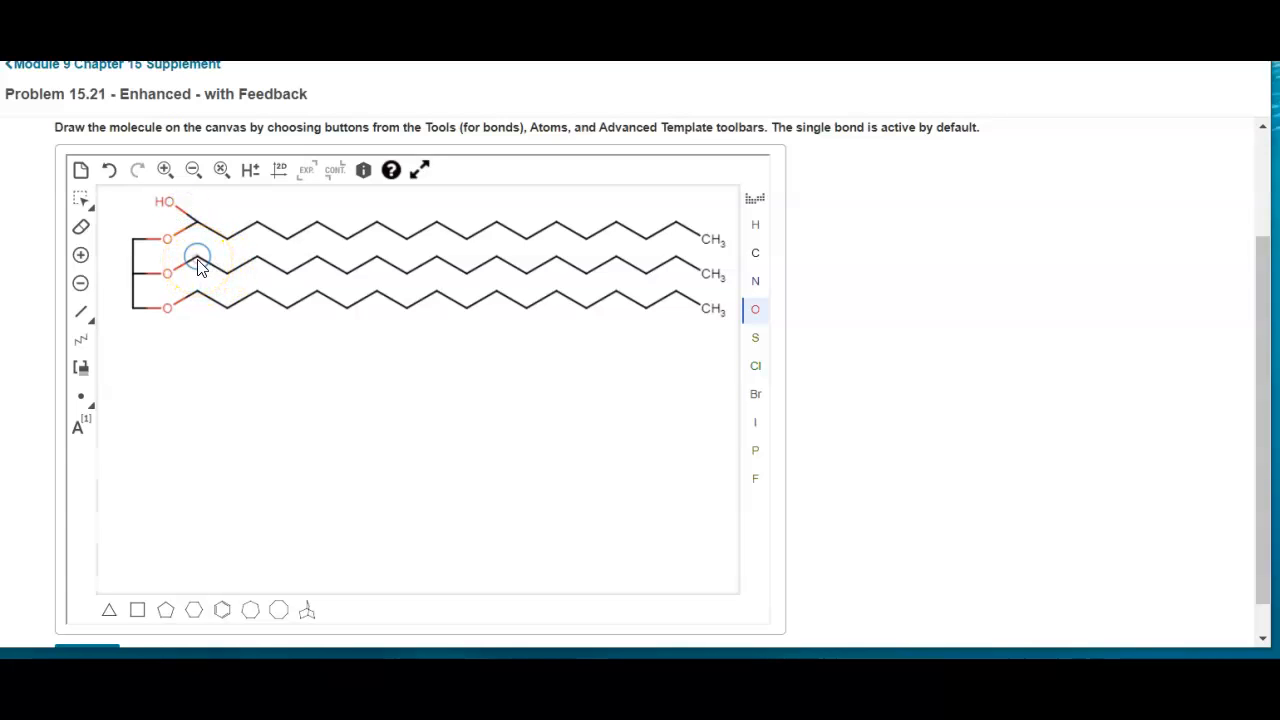
drag(199, 265, 219, 260)
drag(197, 293, 191, 457)
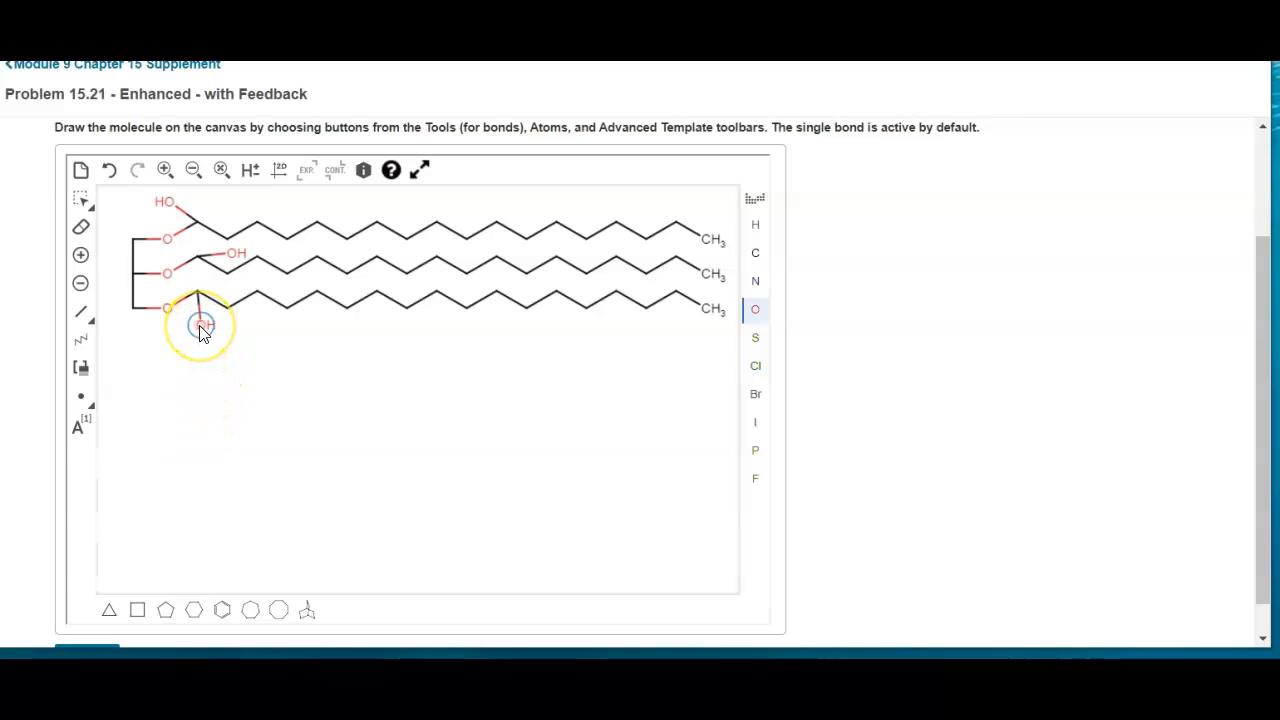
drag(198, 320, 229, 277)
click(177, 366)
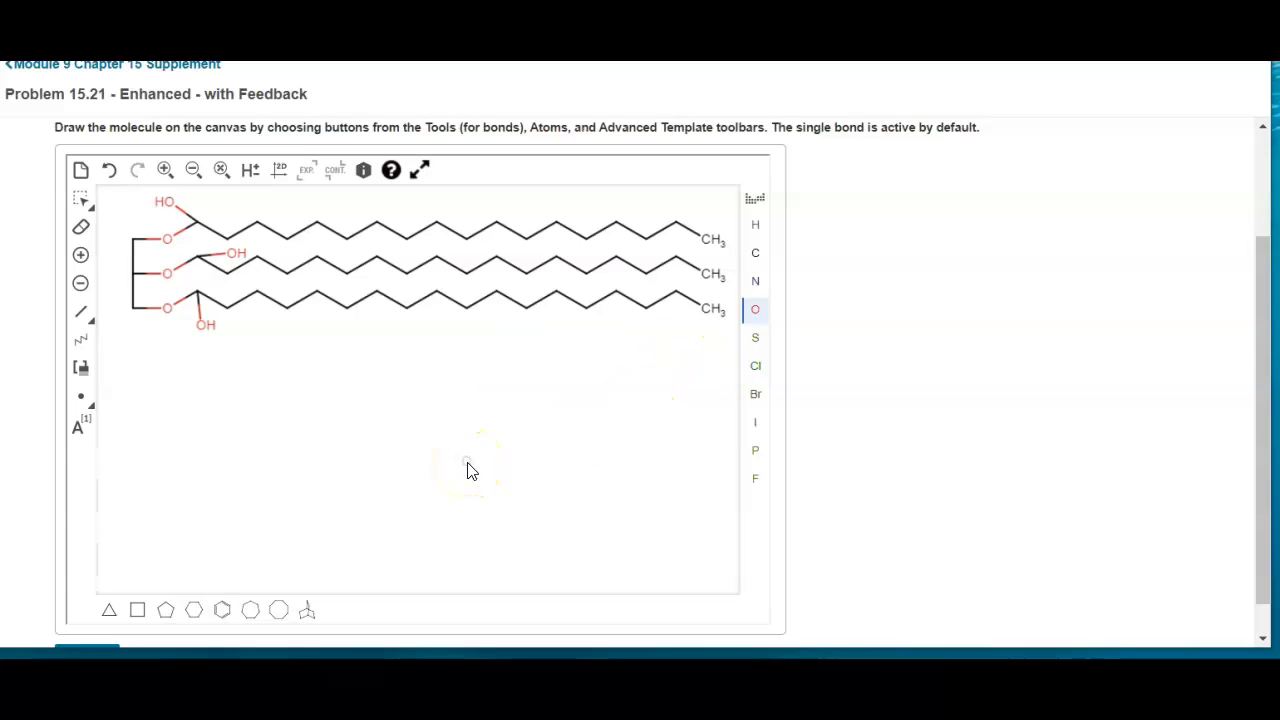
Convert the bond between each chain's first carbon and its outer hydroxyl oxygen to a double bond, forming three ester carbonyls
click(91, 325)
click(136, 339)
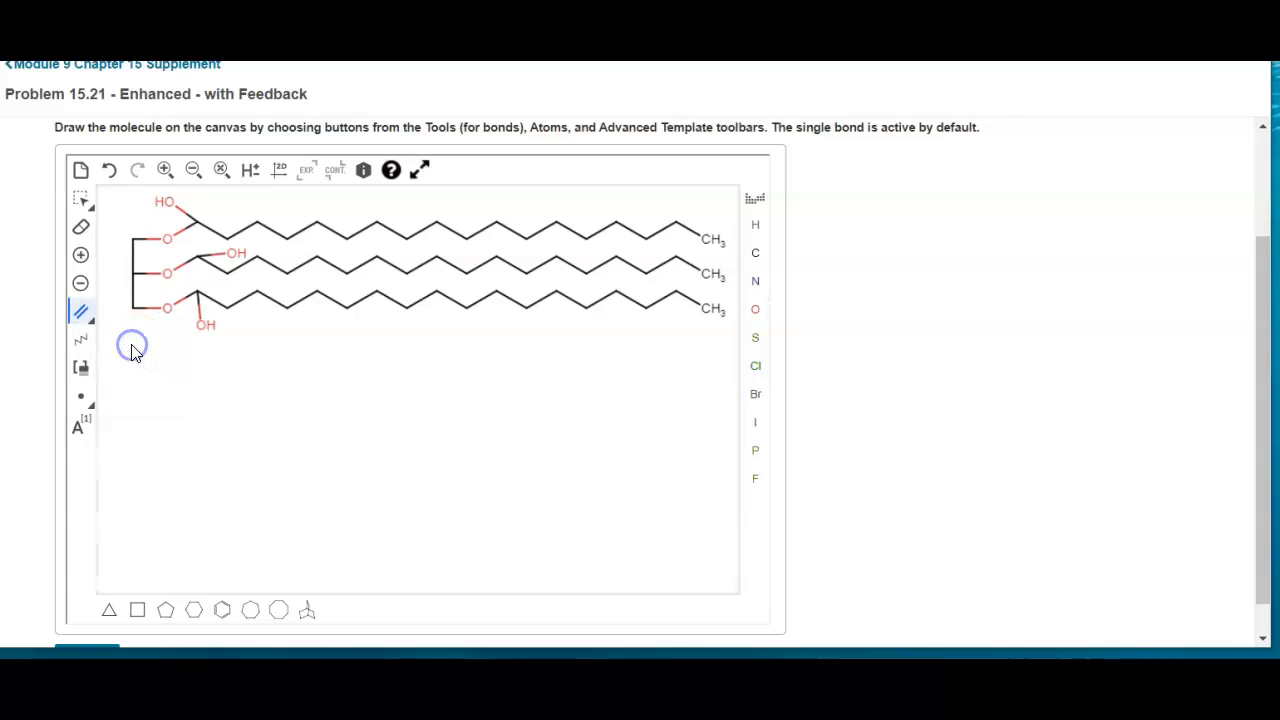
click(199, 312)
click(202, 309)
click(219, 262)
click(187, 216)
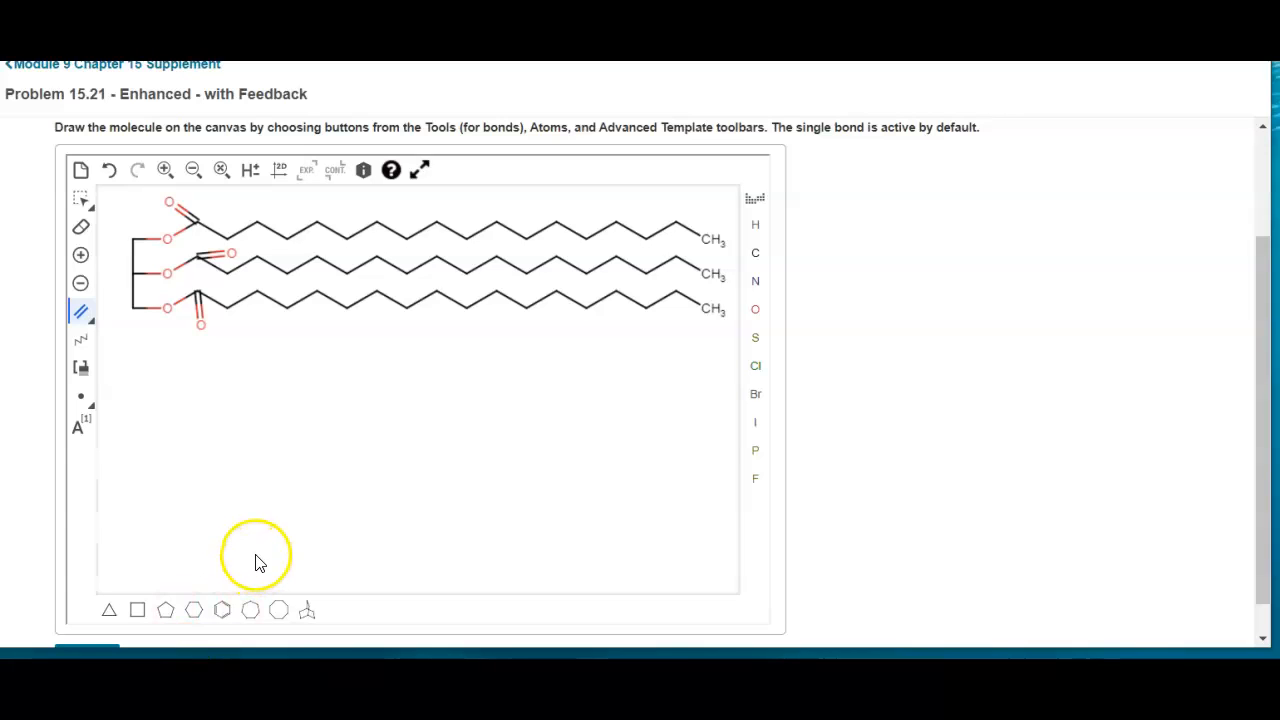
Submit the redrawn triacylglycerol structure for grading
click(1265, 320)
drag(1265, 320, 1265, 357)
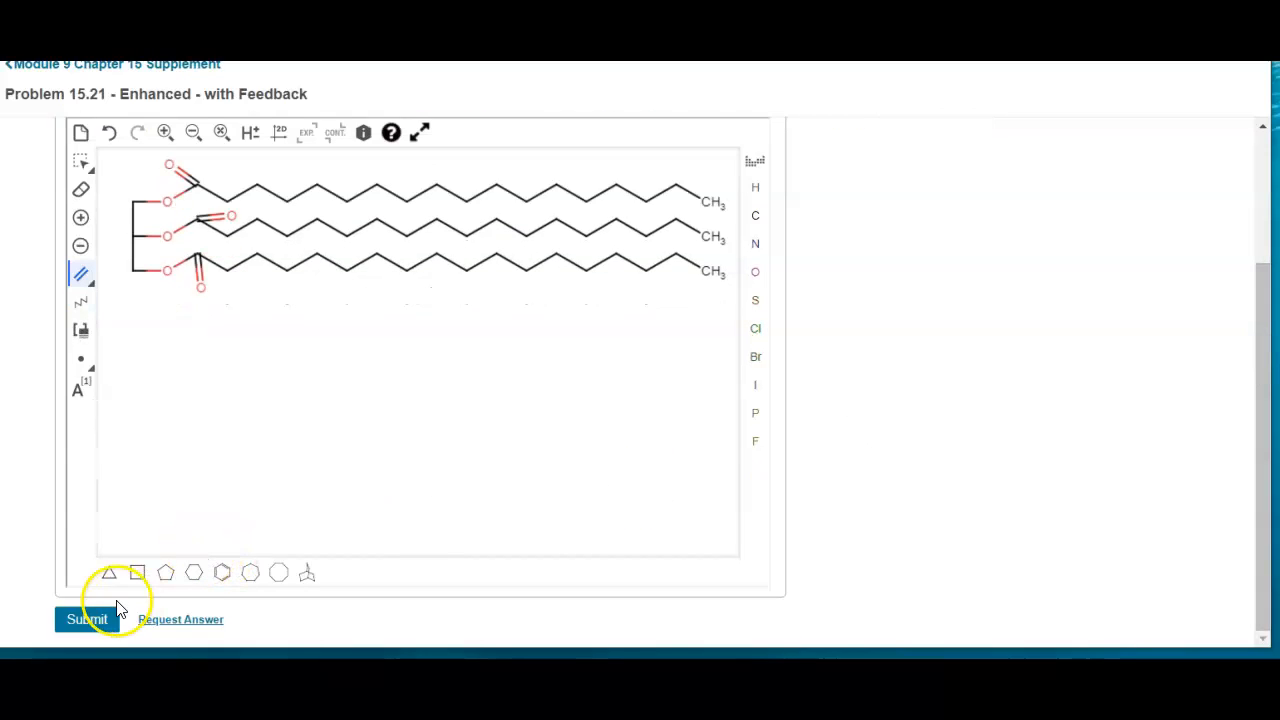
click(87, 620)
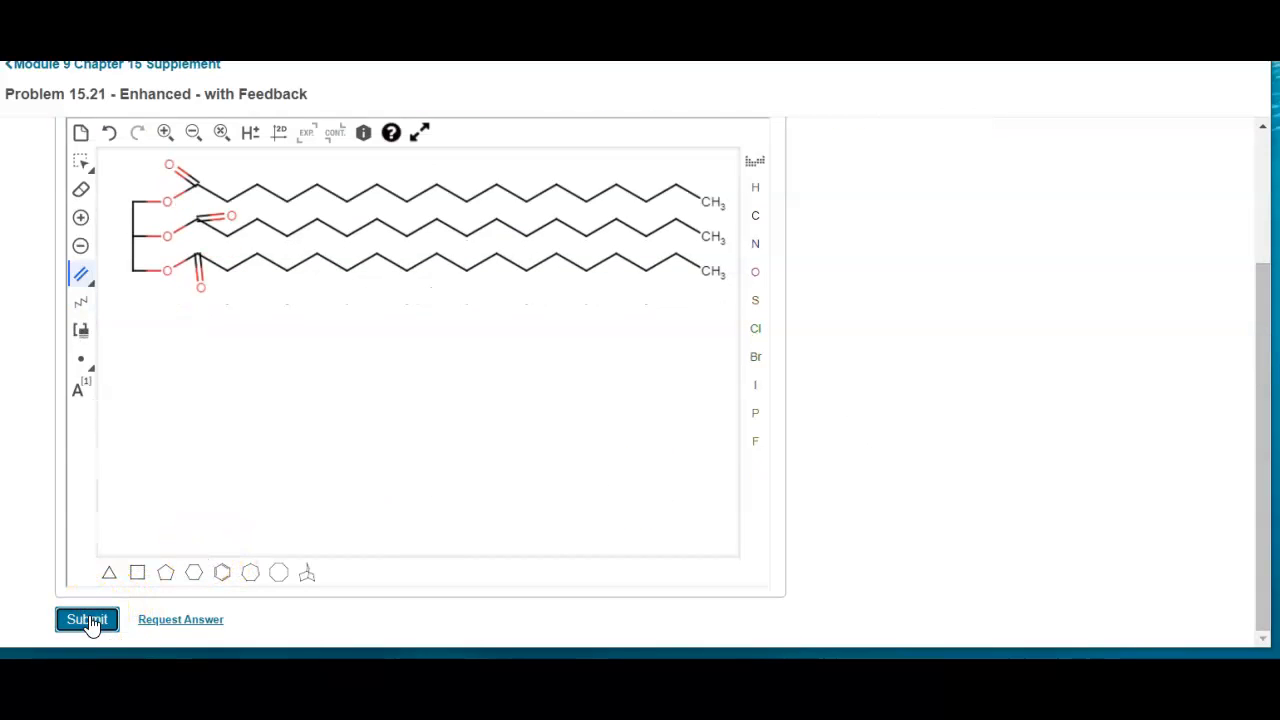